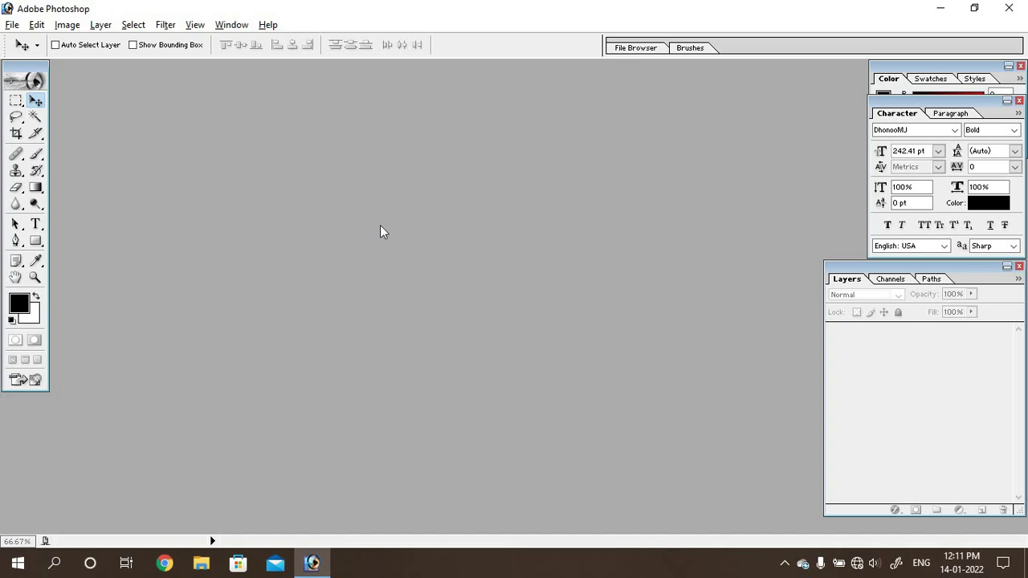
Create a new 1280 x 720 HDTV 720P document with White background contents
click(13, 25)
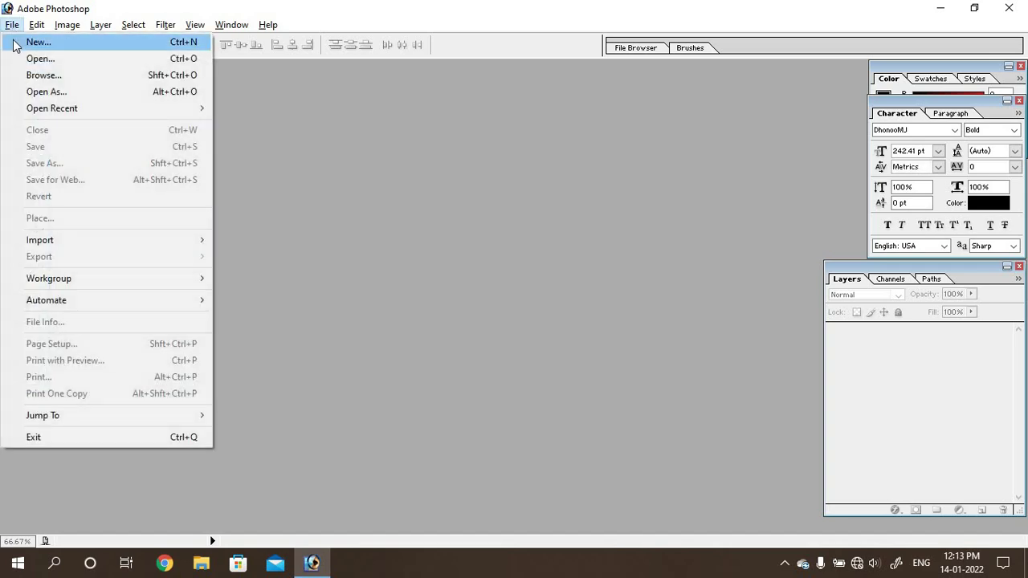
click(38, 42)
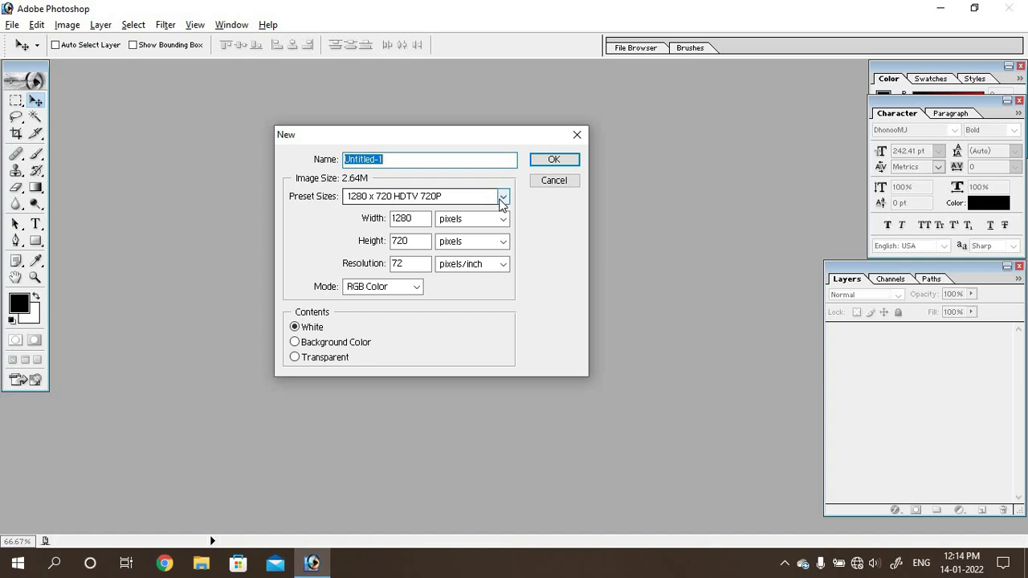
click(504, 198)
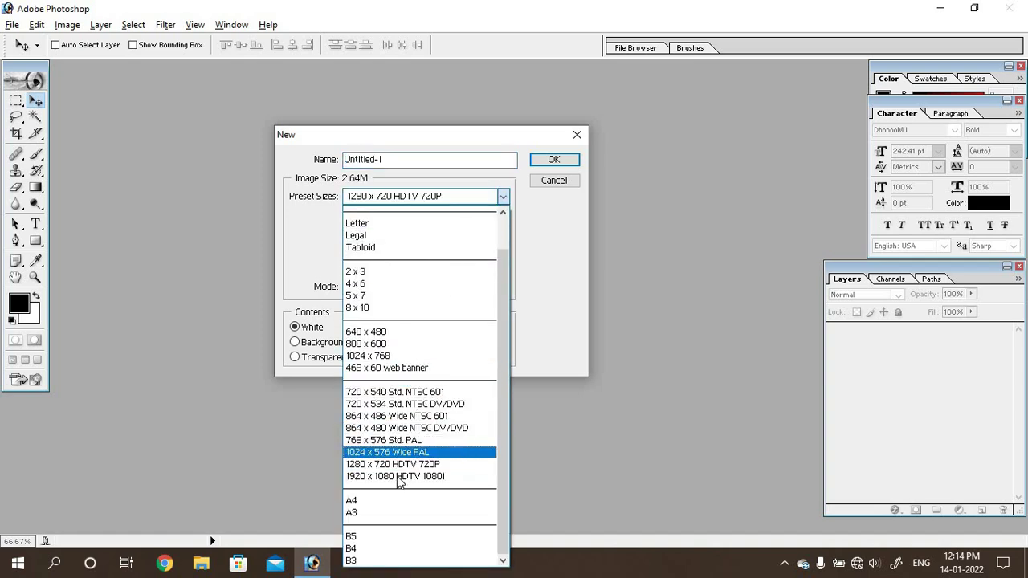
click(385, 466)
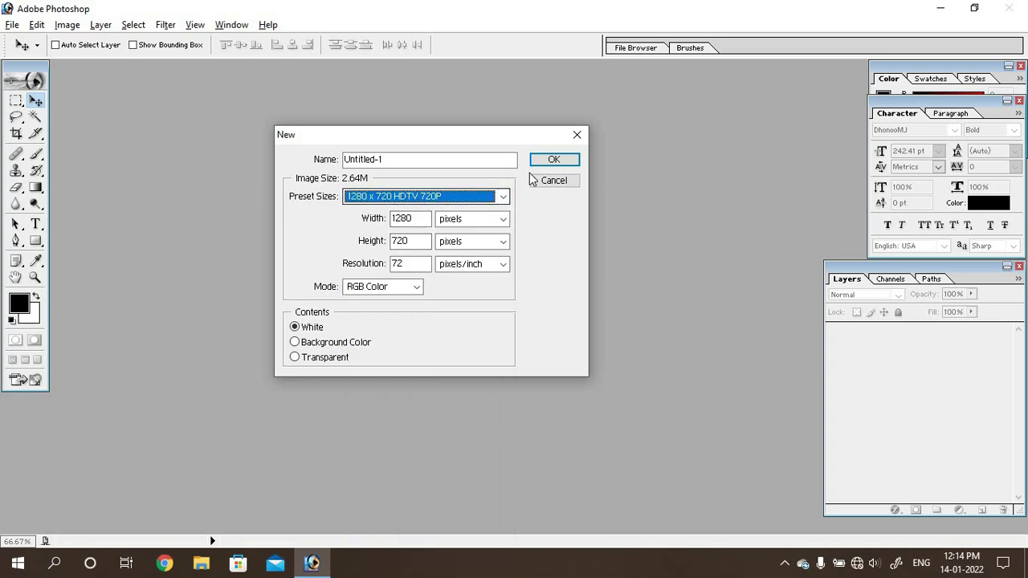
click(568, 162)
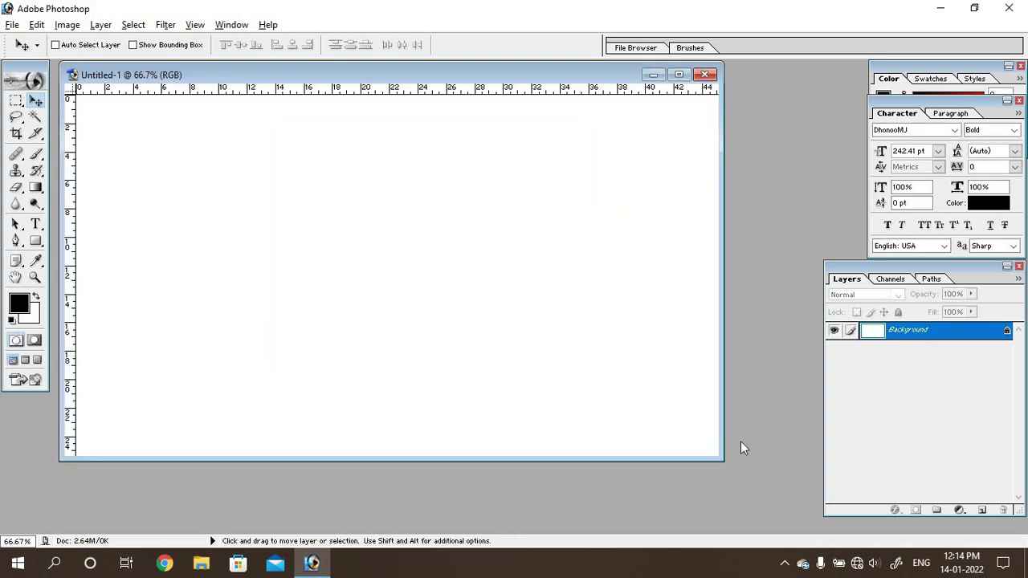
Type the Bengali title 'ফটোশপ টিউটোরিয়া' on the canvas in DhonooMJ Bold at 180 pt
drag(729, 463, 766, 482)
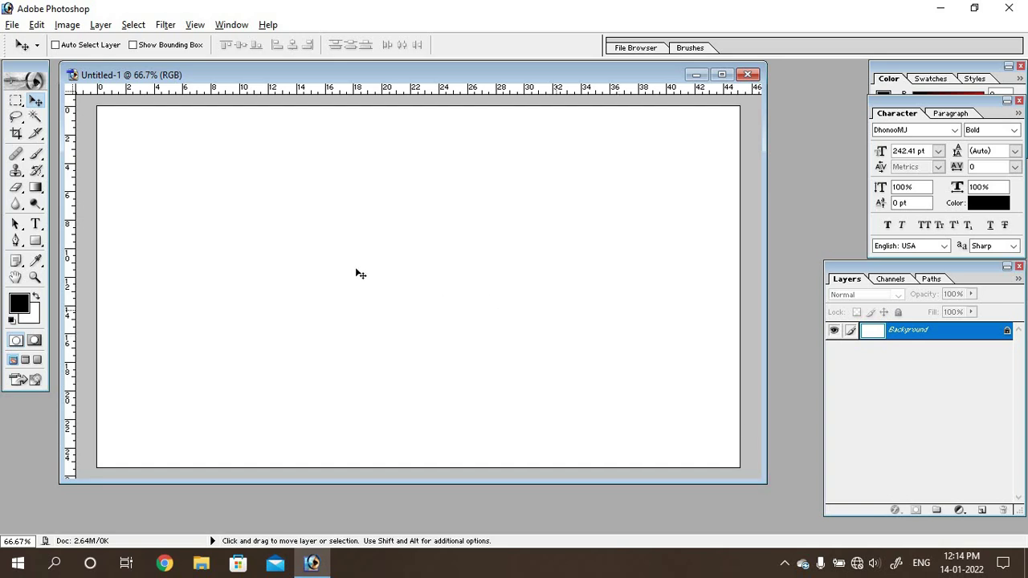
click(36, 226)
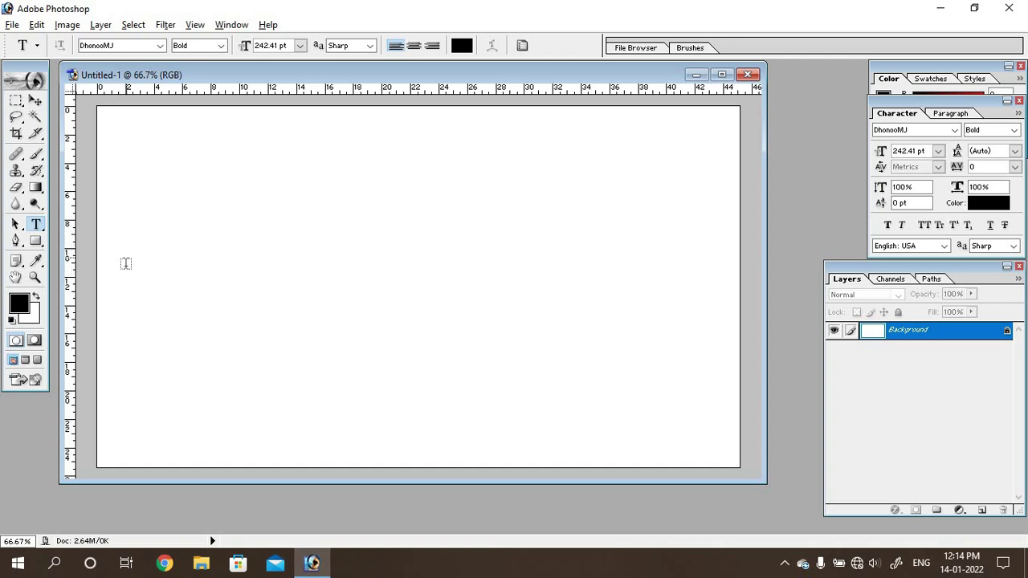
click(178, 274)
text(1)
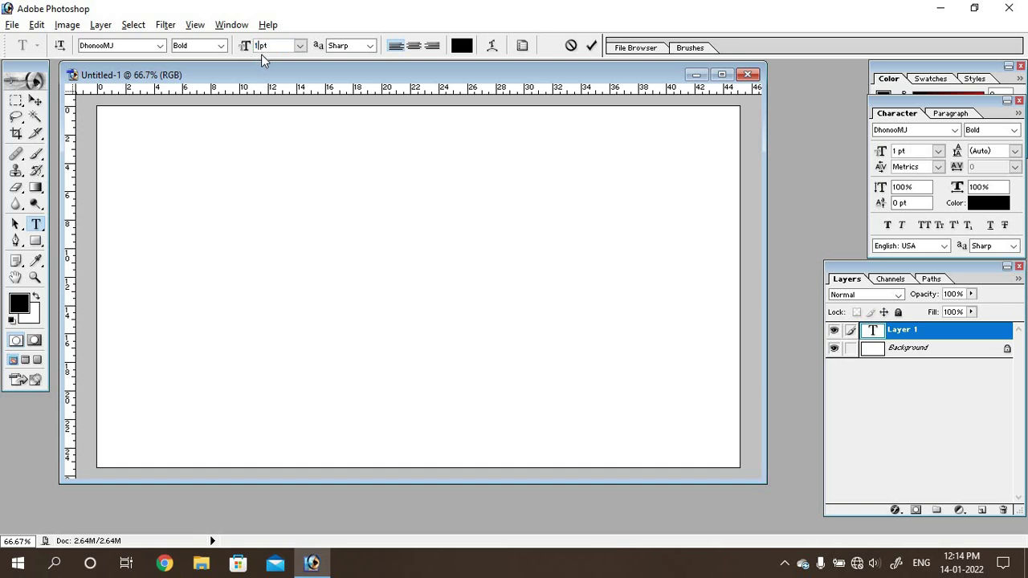
text(80)
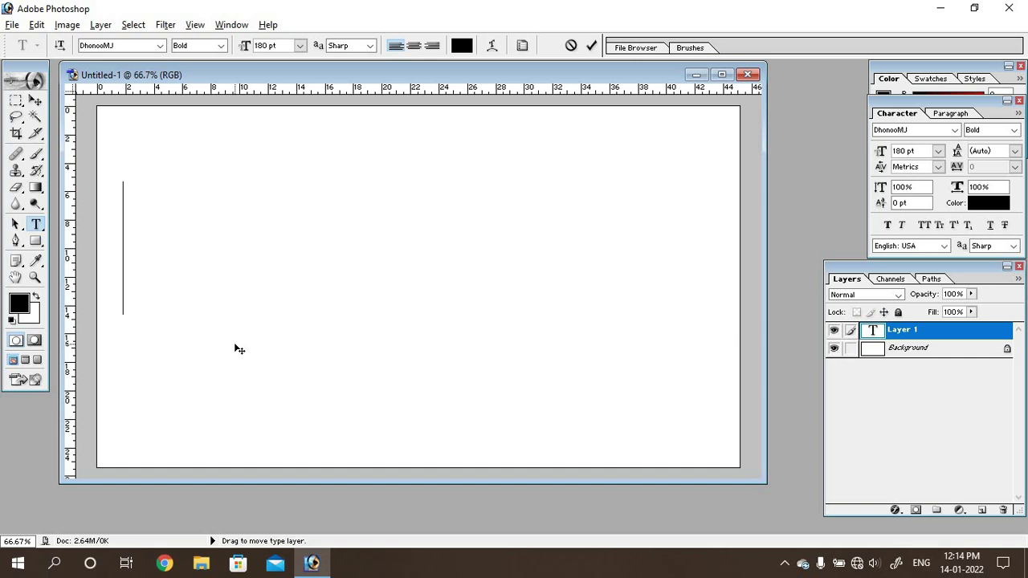
text(ফ)
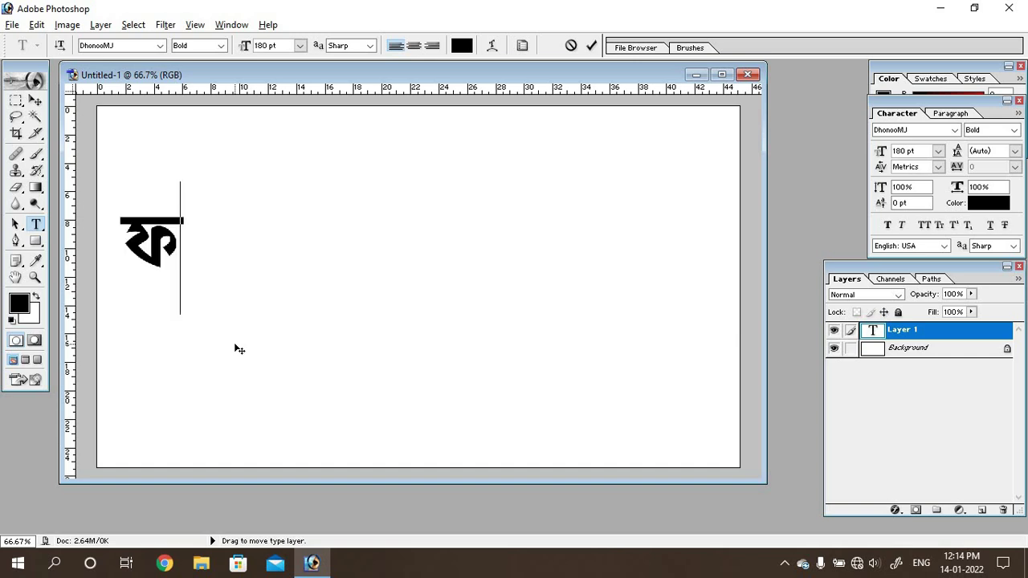
text(টো)
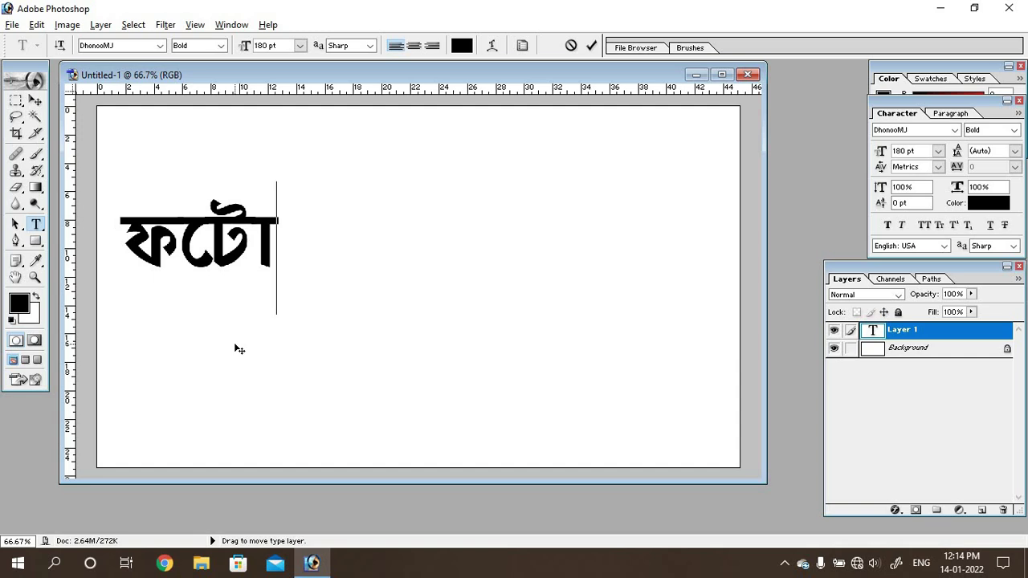
text(শপ )
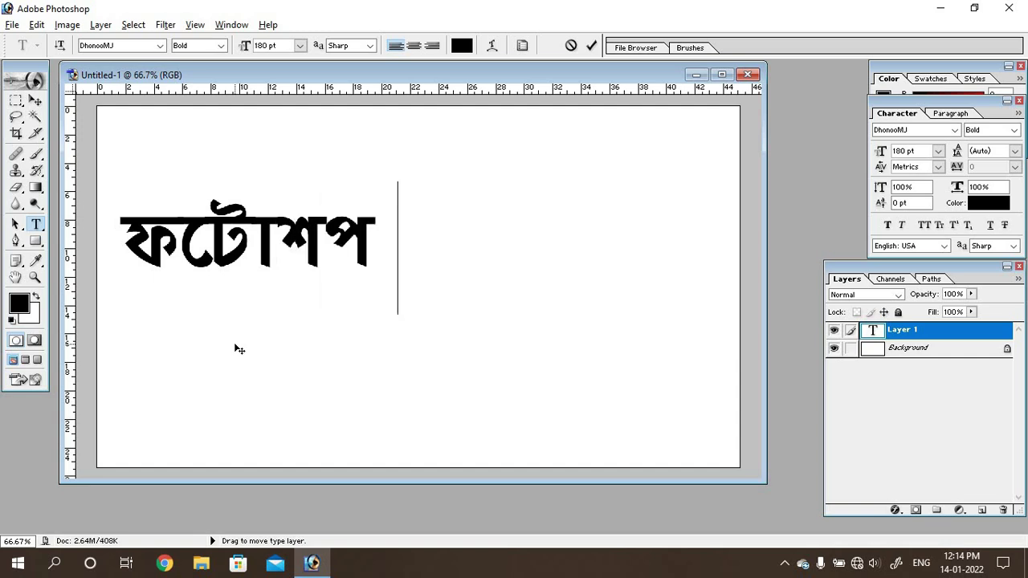
text( টি)
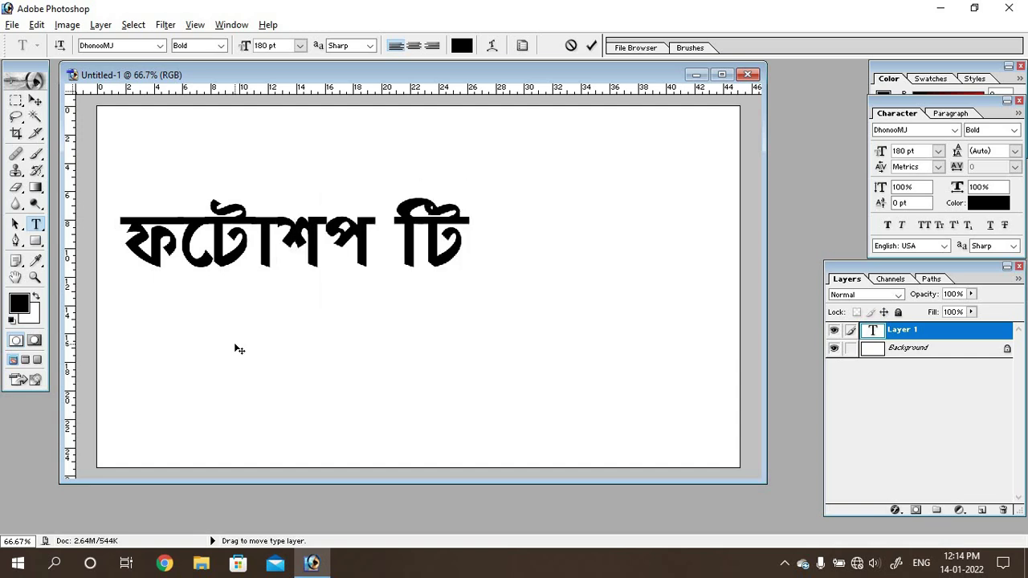
text(উ)
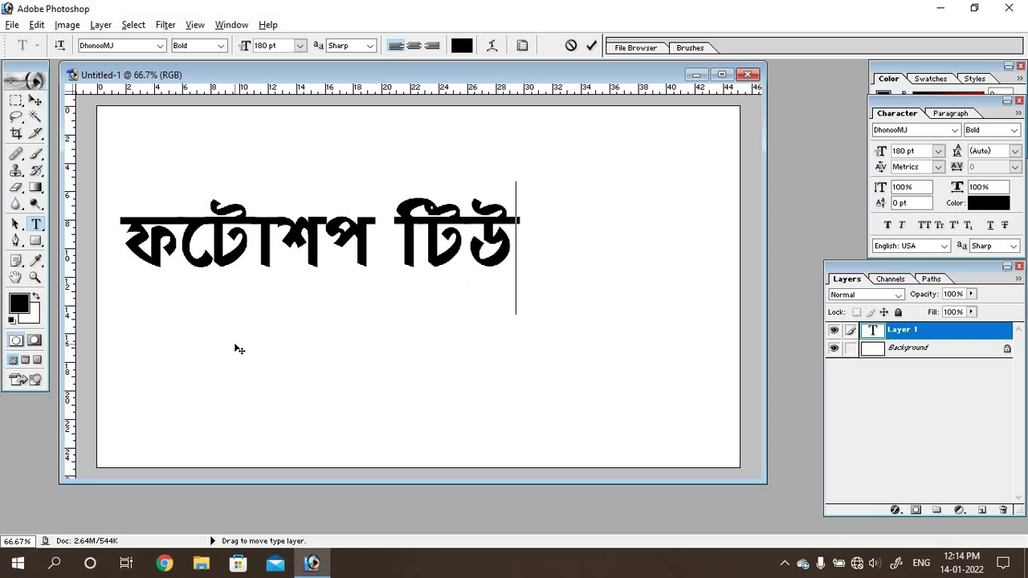
text(টো)
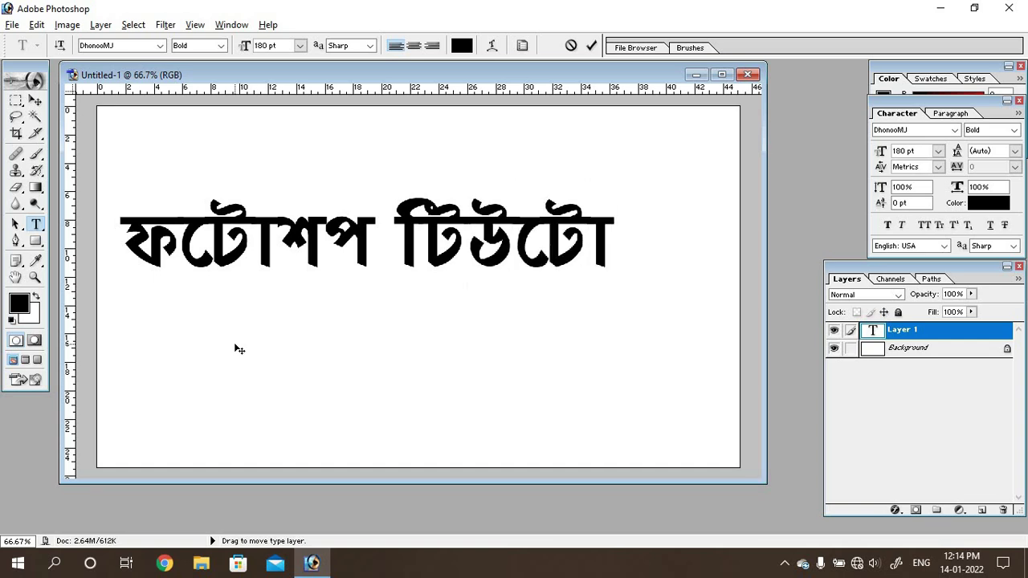
text(রি)
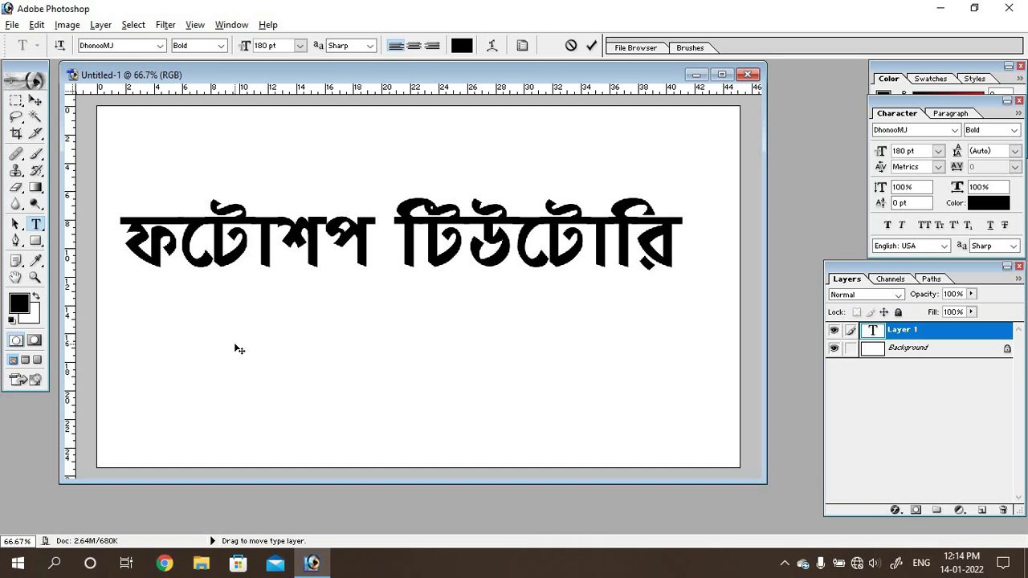
text(রয়া)
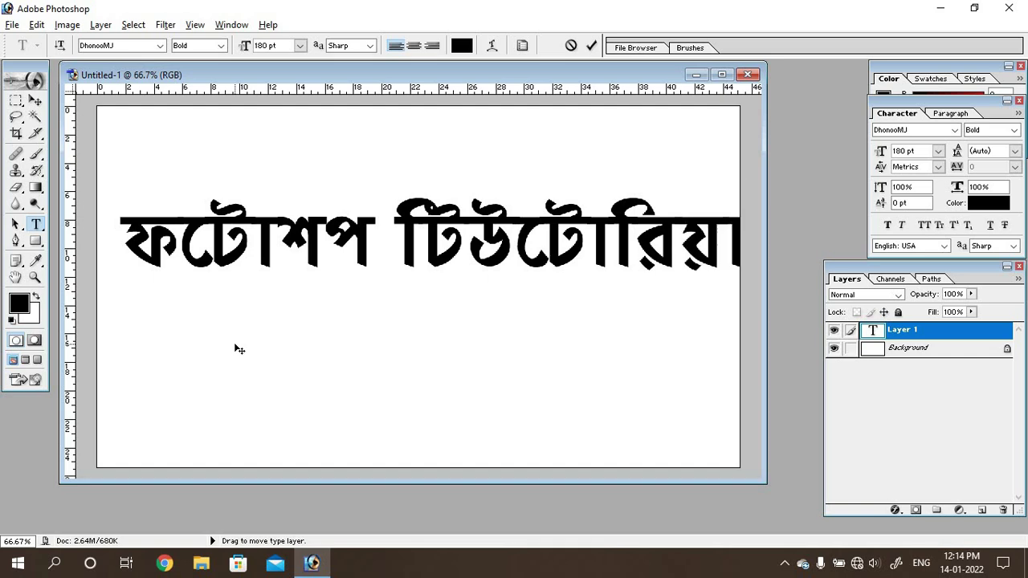
drag(236, 361, 246, 367)
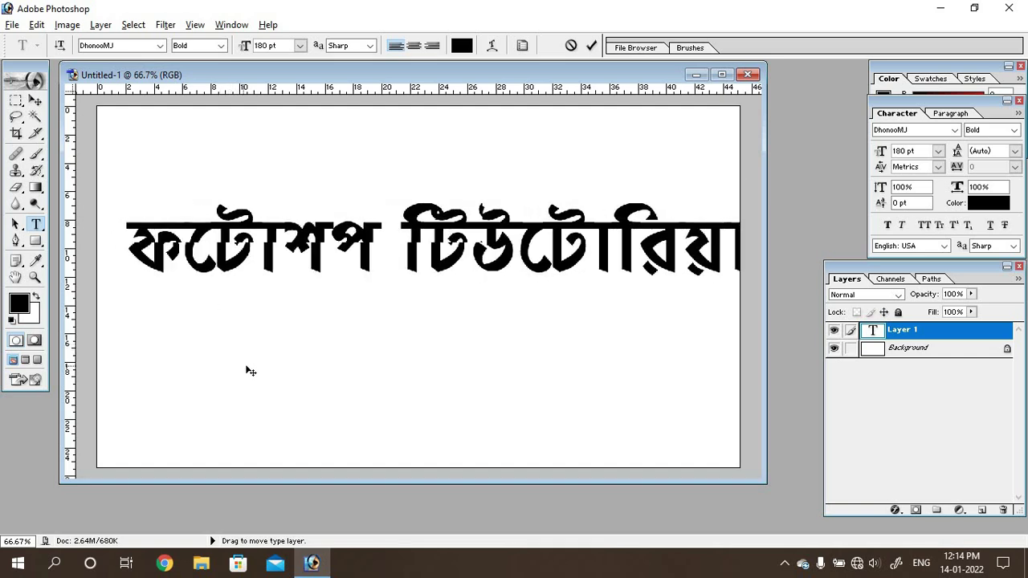
Transform the title narrower and taller to fit the canvas, then move it near the top
click(34, 101)
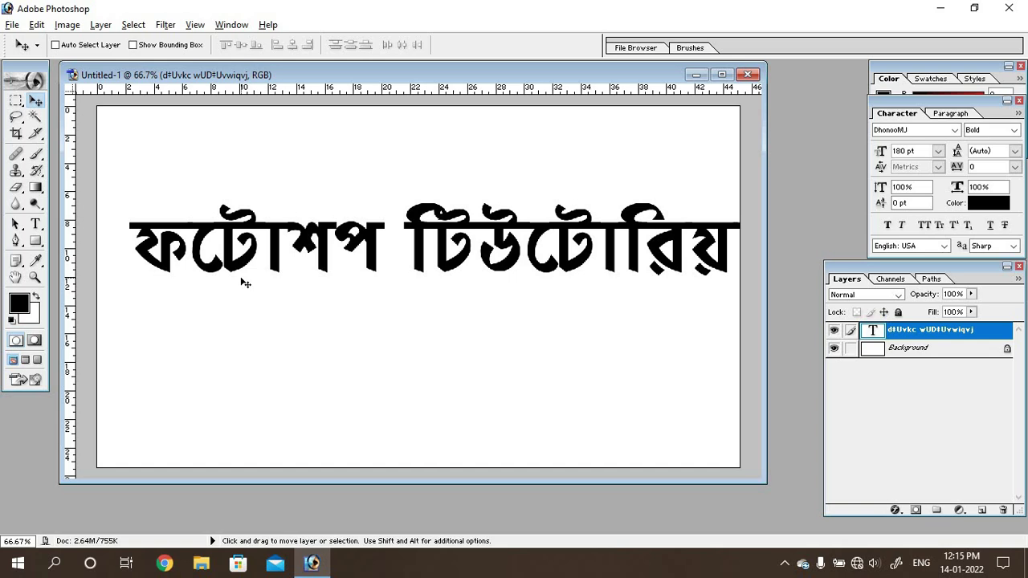
key(ctrl+t)
drag(141, 273, 158, 275)
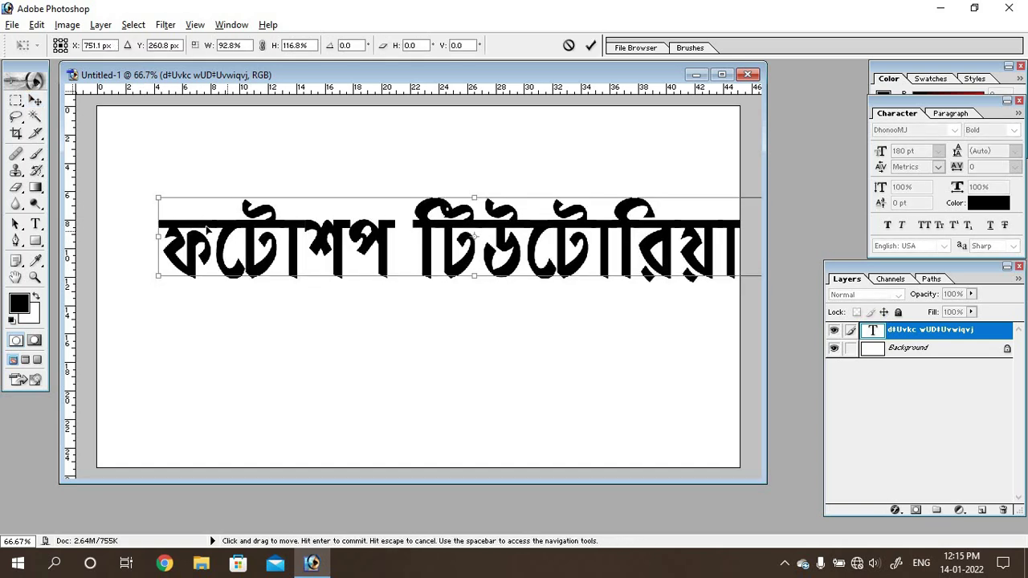
mouse_move(206, 229)
mouse_down()
mouse_move(167, 234)
mouse_move(198, 237)
mouse_up()
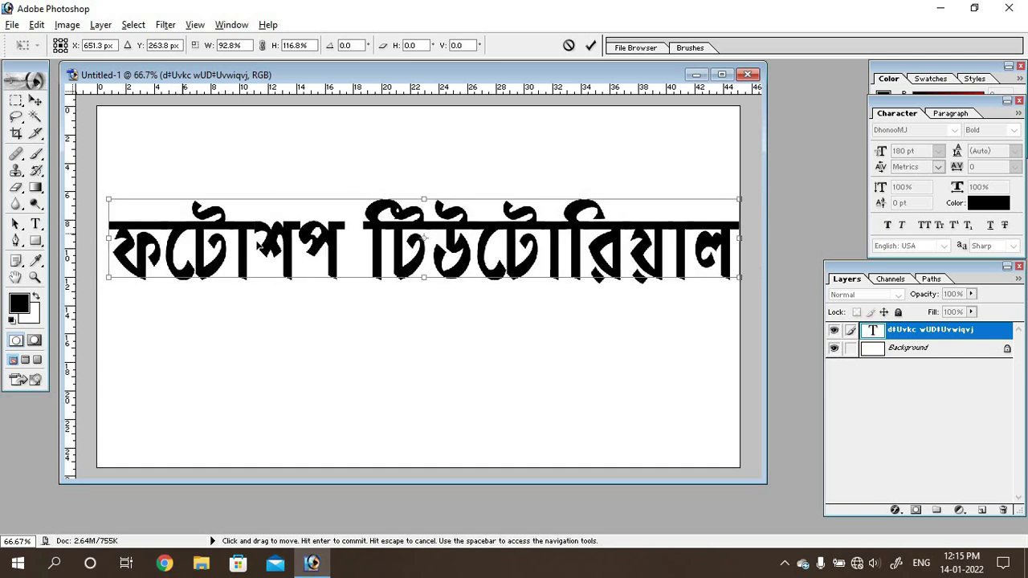
drag(740, 277, 701, 276)
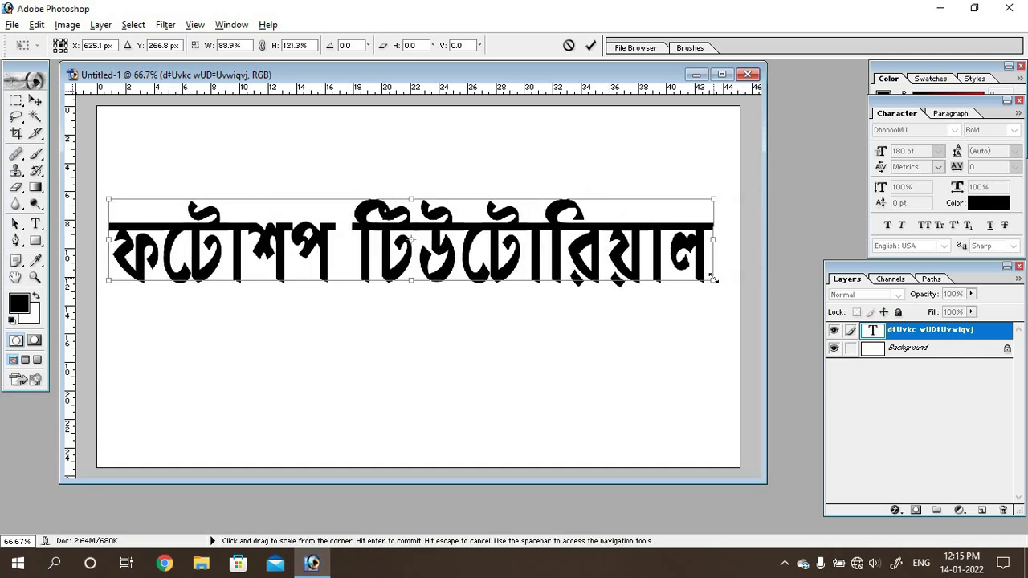
key(Return)
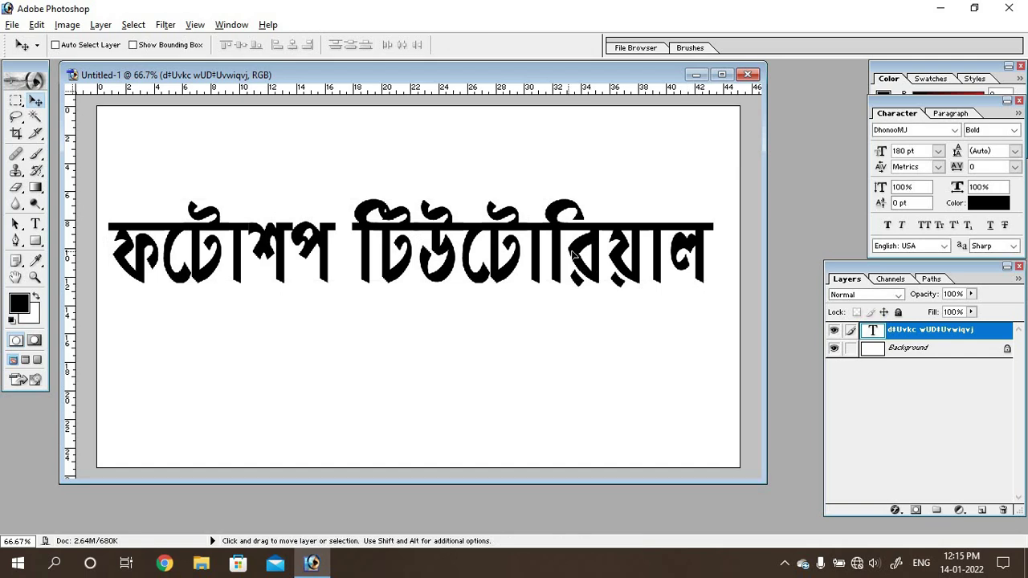
drag(573, 247, 569, 221)
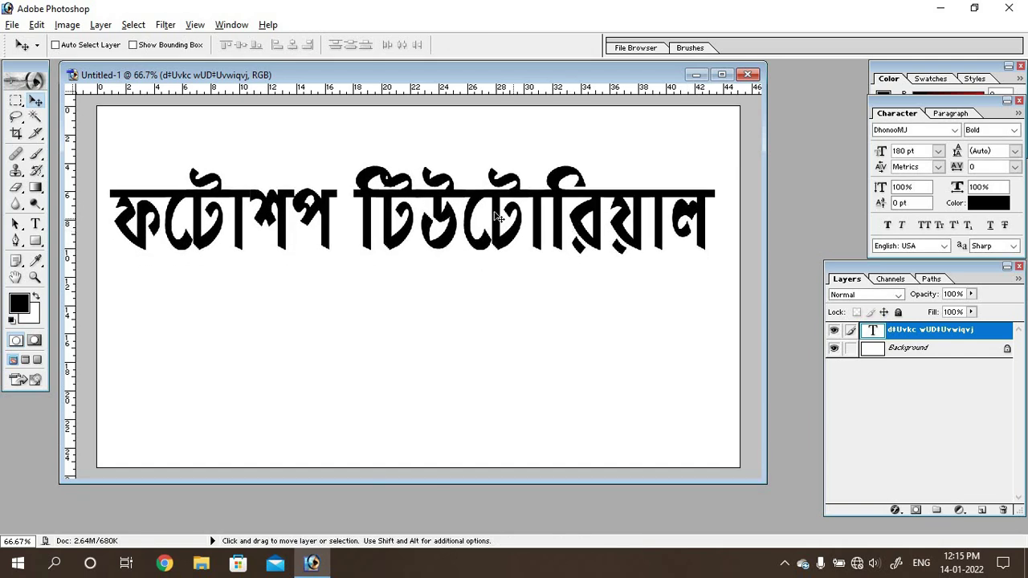
drag(499, 216, 495, 193)
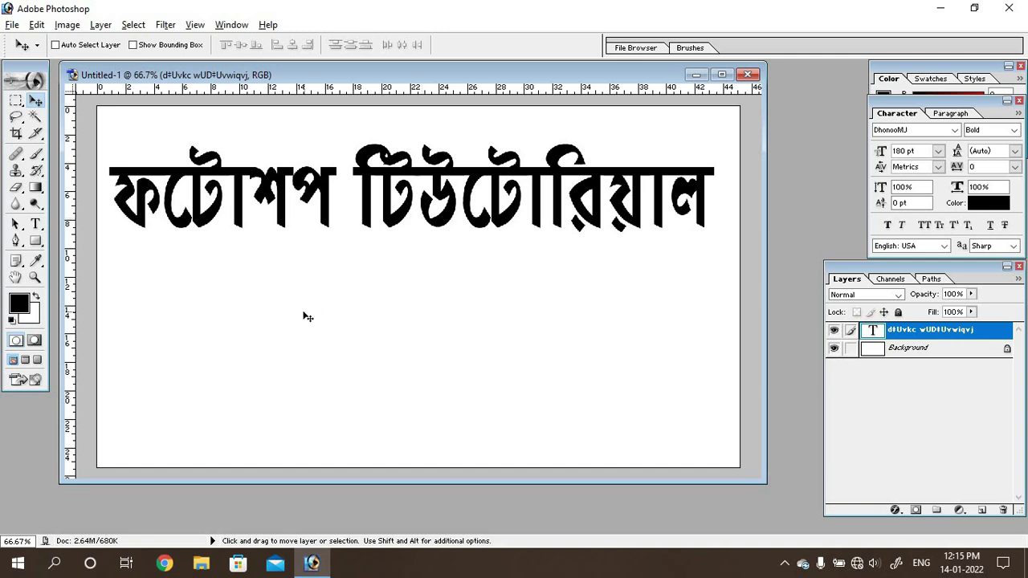
Open tajmahal4-carousel.jpg from the photo folder as a new document
double_click(21, 446)
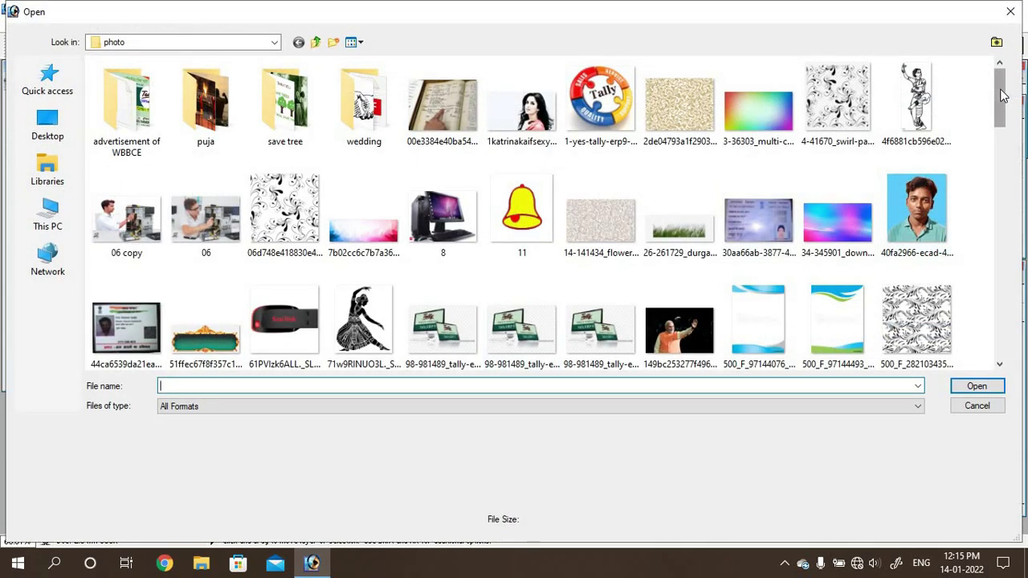
mouse_move(1001, 98)
mouse_down()
mouse_move(957, 286)
mouse_move(1000, 333)
mouse_move(878, 335)
mouse_up()
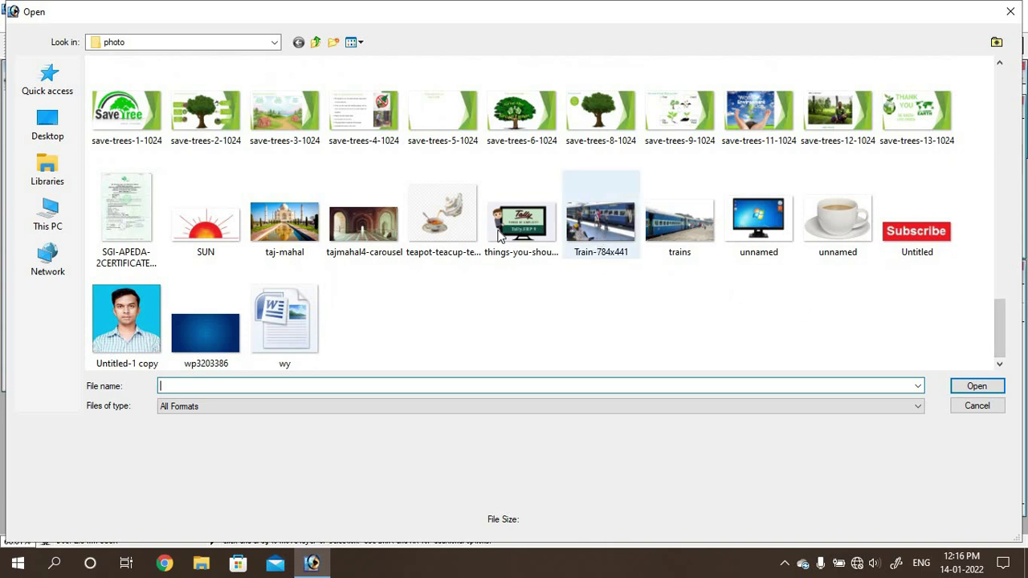
click(367, 233)
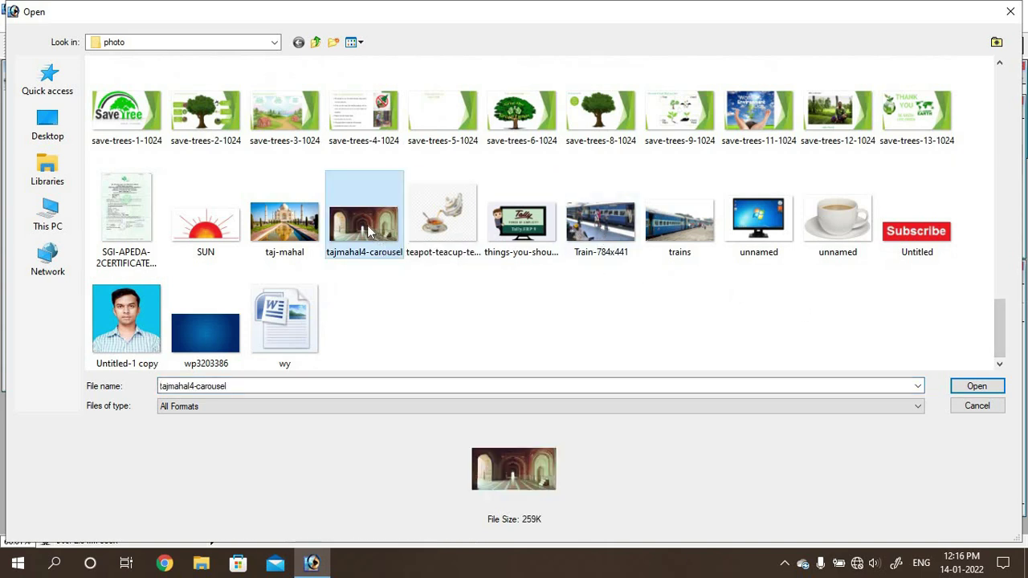
click(978, 387)
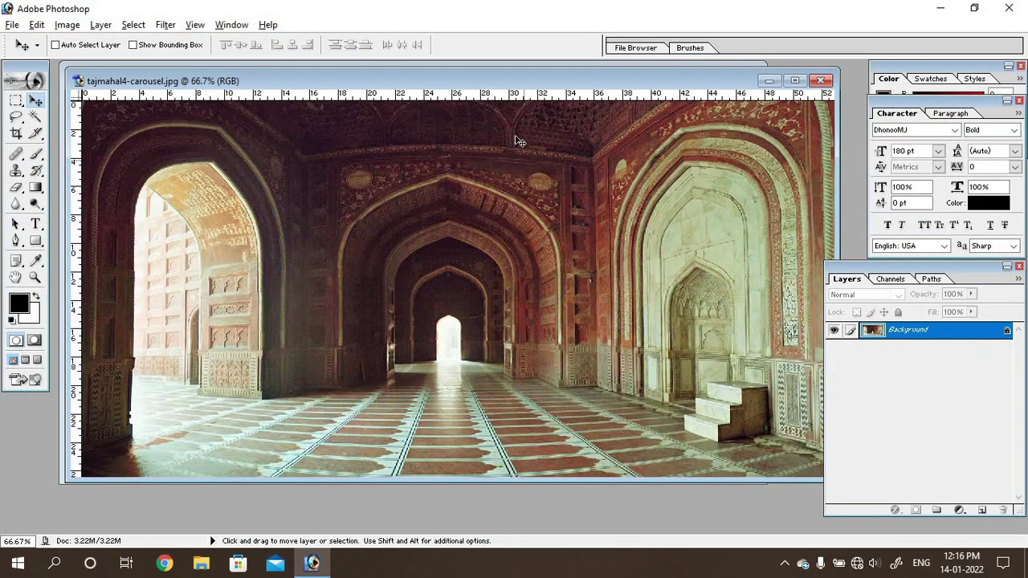
Drag the Taj Mahal photo into Untitled-1 and scale it to about 81% × 64%
drag(209, 81, 492, 245)
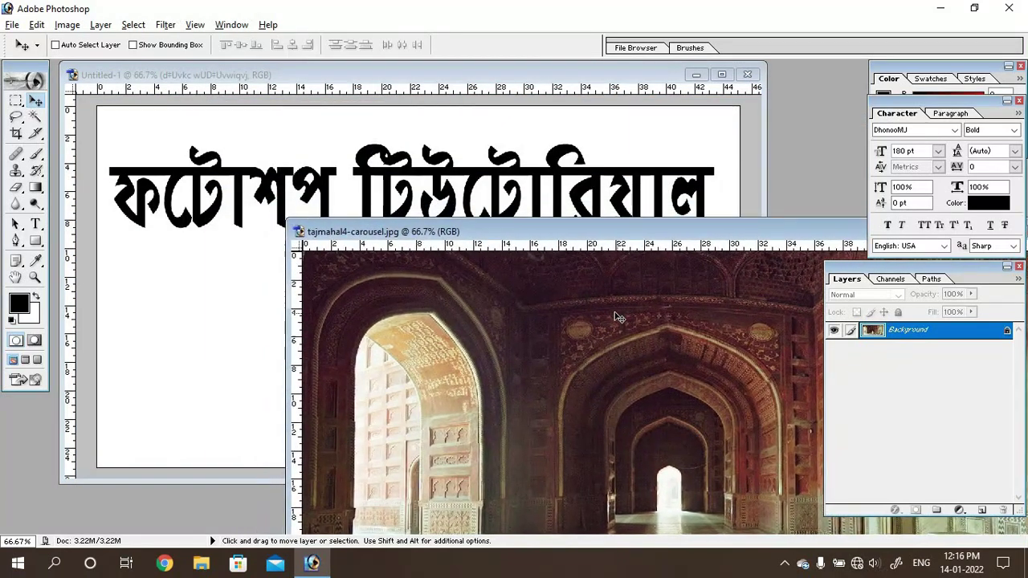
drag(432, 401, 193, 188)
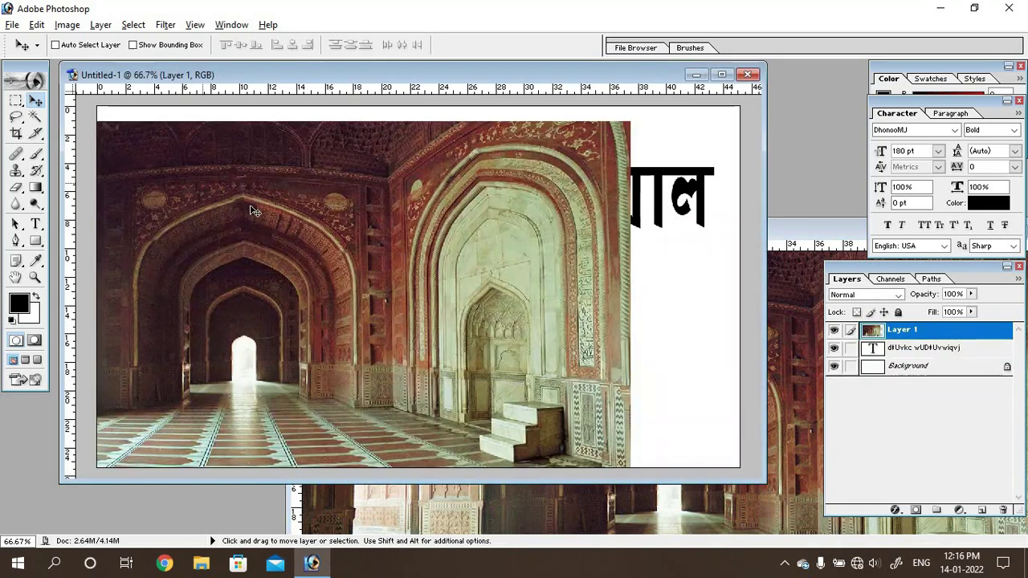
mouse_move(285, 217)
mouse_down()
mouse_move(406, 203)
mouse_move(370, 212)
mouse_up()
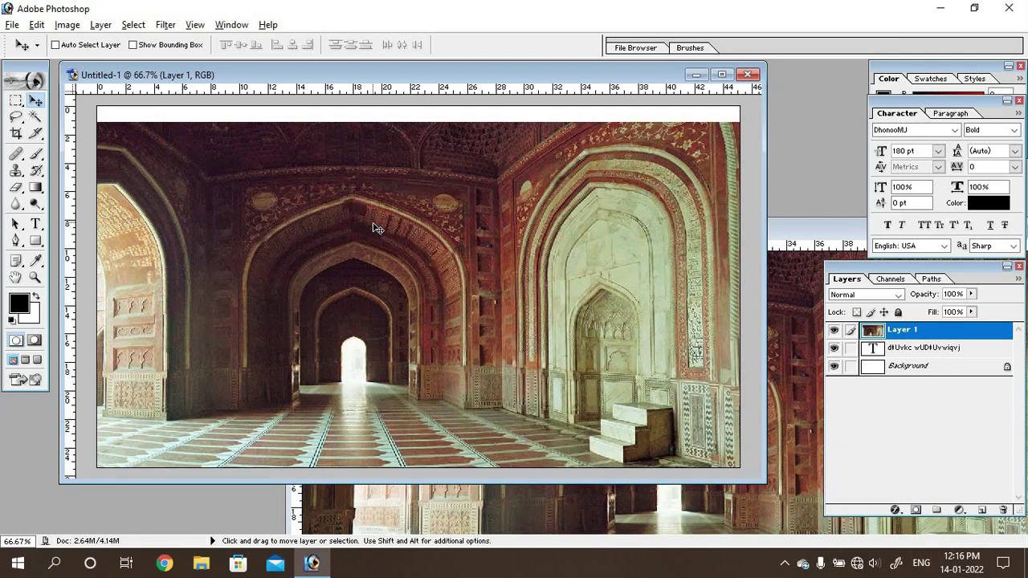
key(ctrl+t)
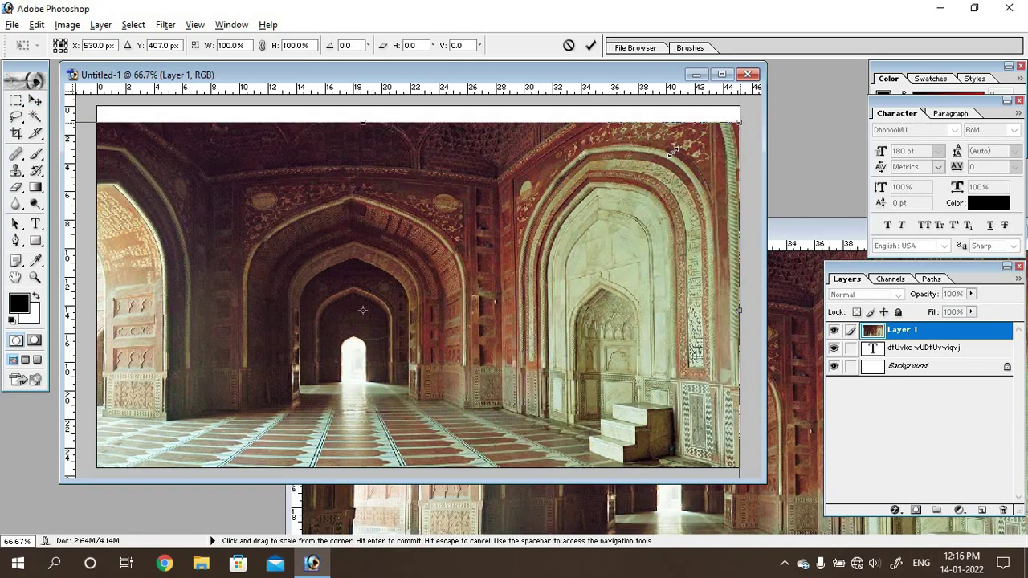
mouse_move(675, 150)
mouse_down()
mouse_move(589, 221)
mouse_move(552, 223)
mouse_up()
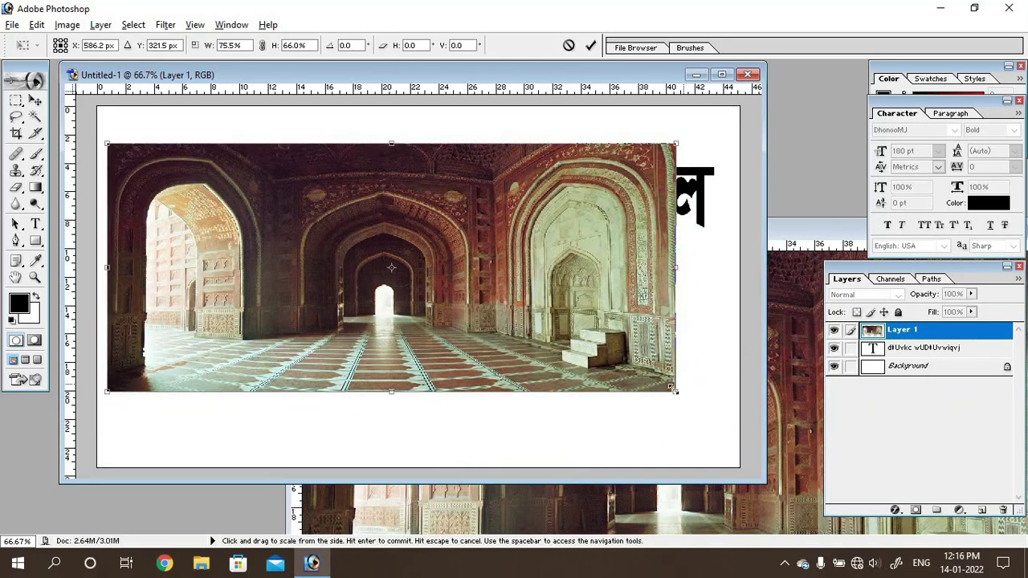
drag(673, 389, 718, 385)
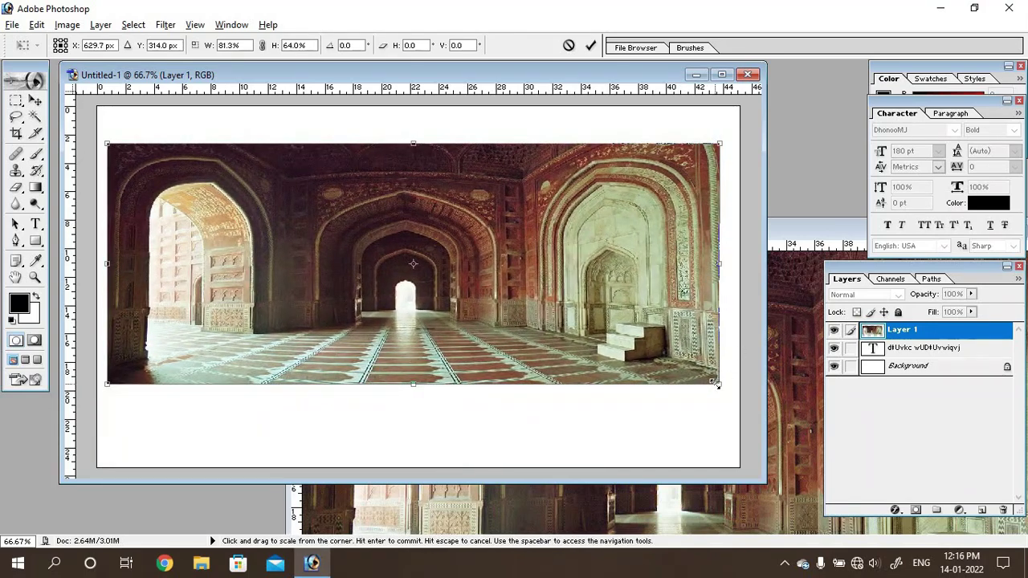
key(Return)
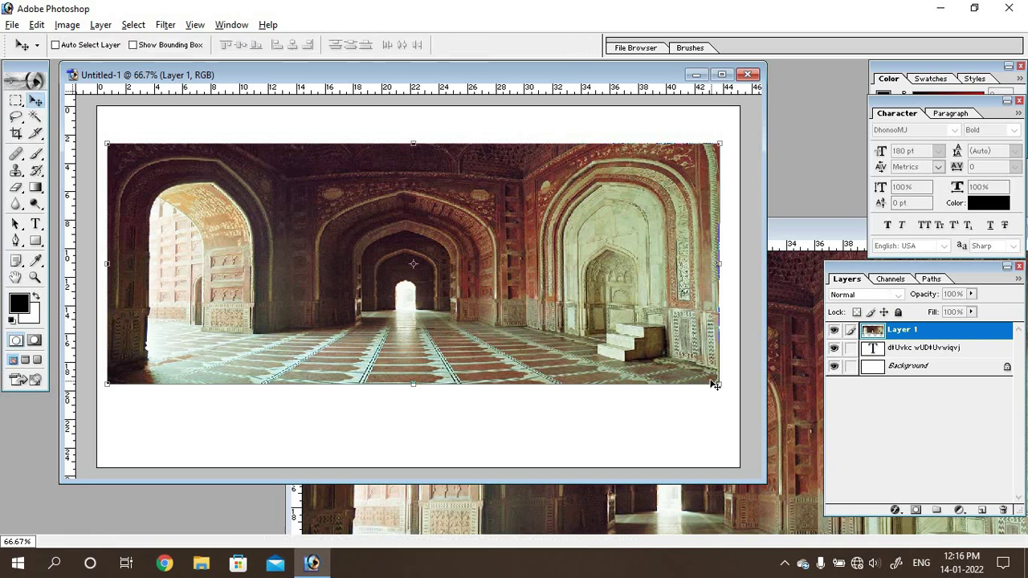
Clip Layer 1 to the title, release the clipping, then hide the Taj Mahal layer
mouse_move(639, 290)
mouse_down()
mouse_move(659, 307)
mouse_move(653, 299)
mouse_up()
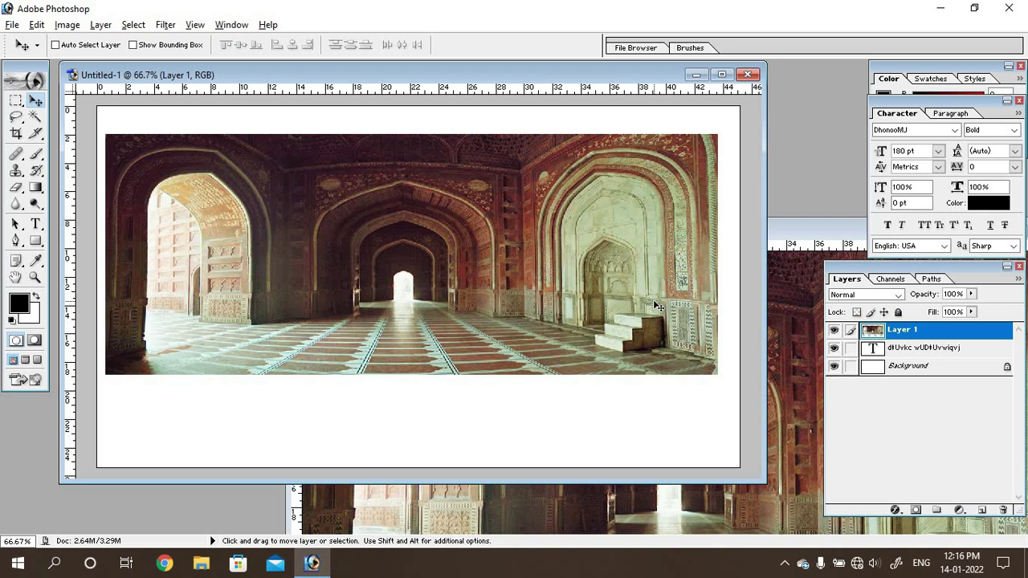
click(904, 353)
click(912, 336)
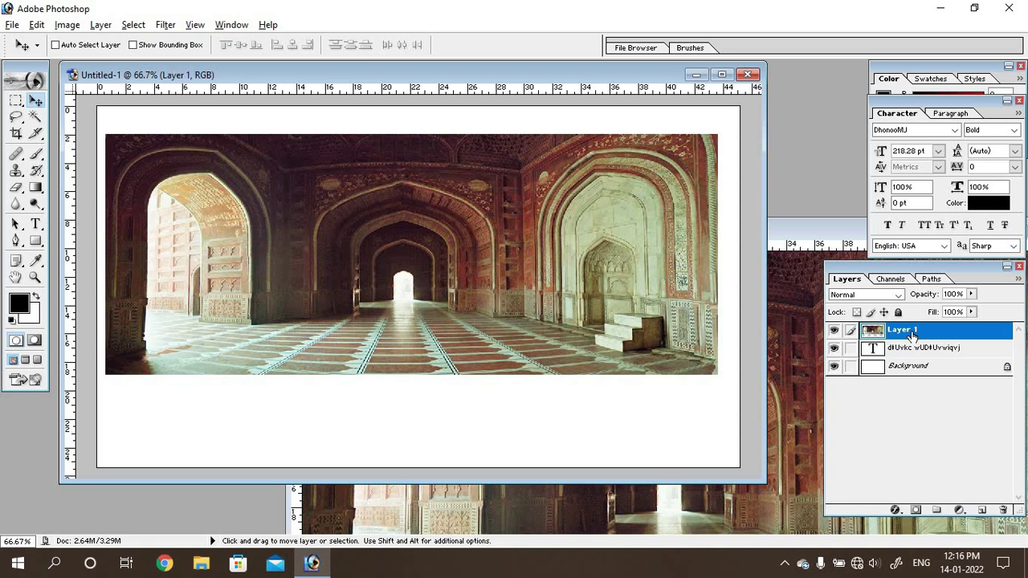
key(alt)
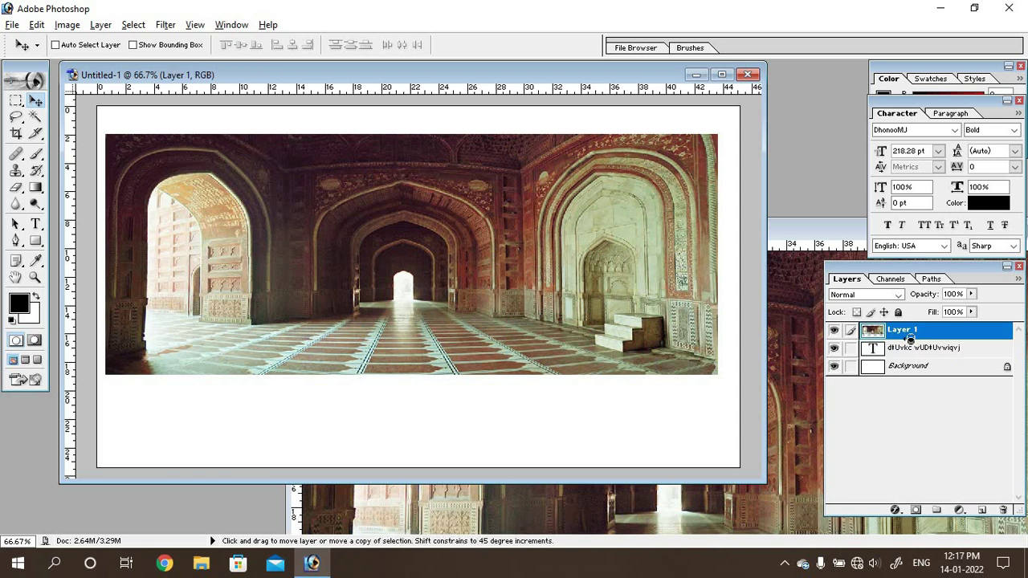
alt+click(910, 339)
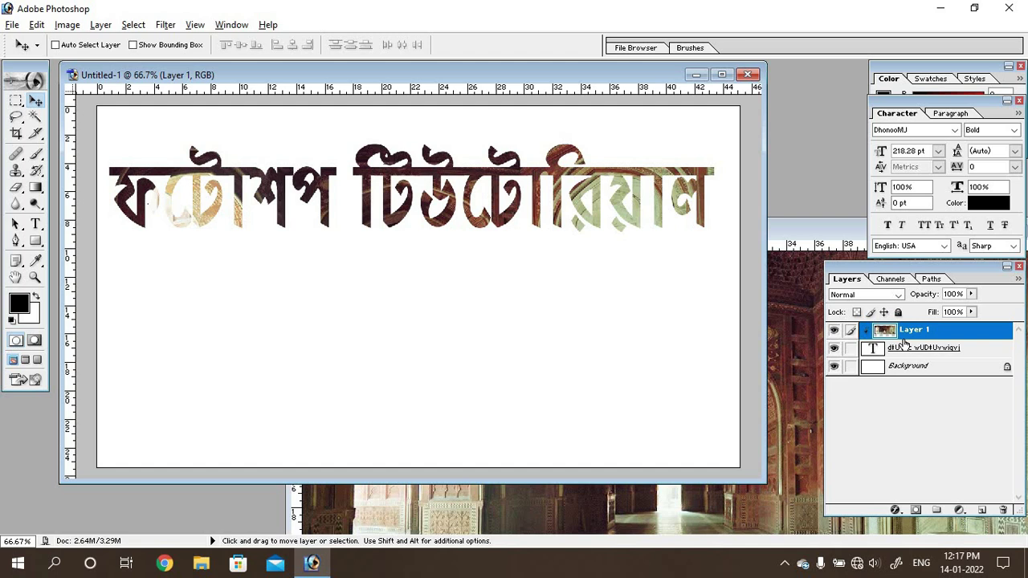
alt+click(905, 339)
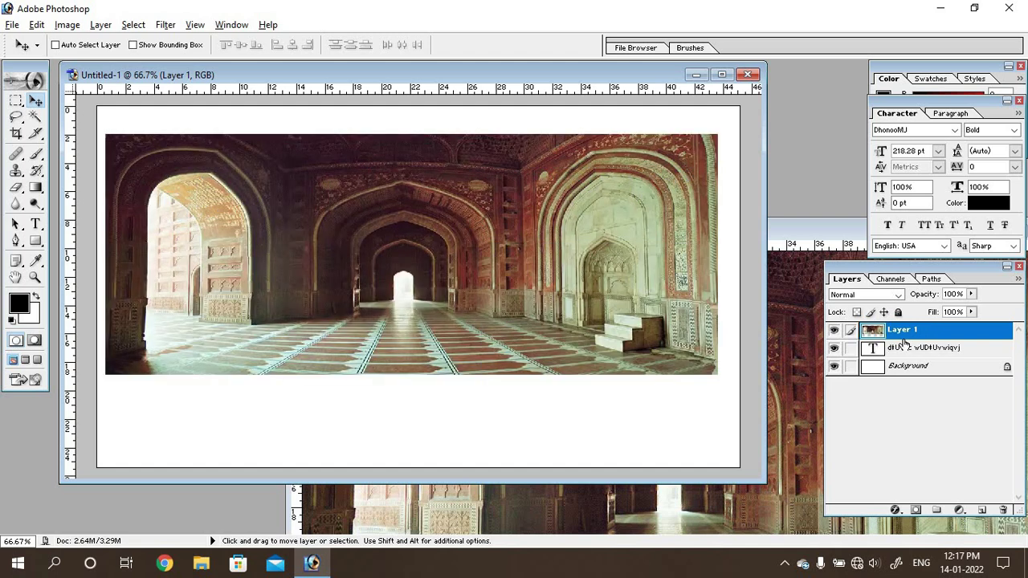
click(835, 331)
Open the green field sunset photo with Ctrl+O
key(ctrl+o)
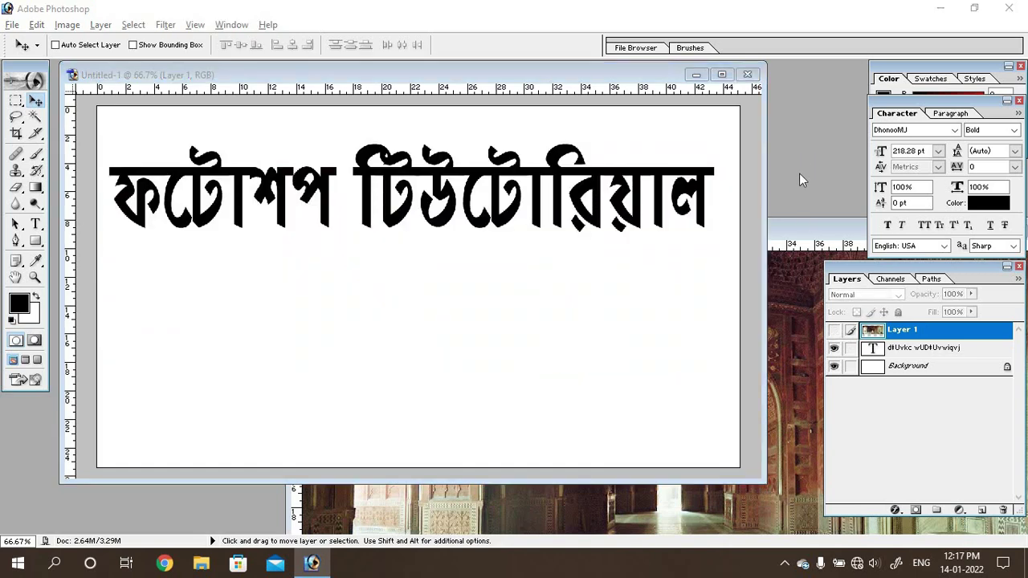
scroll(989, 201, down, 10)
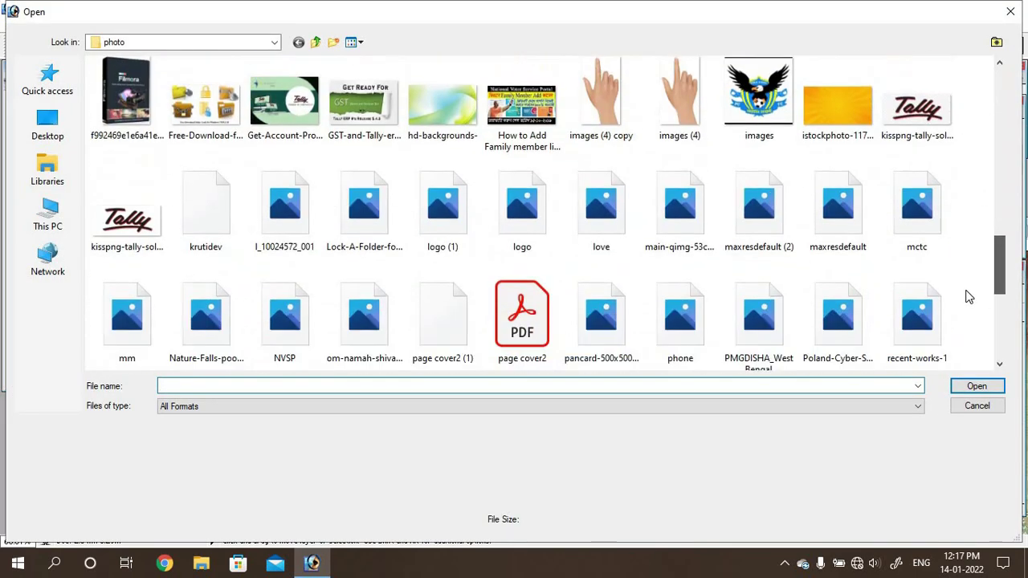
scroll(976, 233, down, 2)
scroll(967, 250, up, 4)
scroll(964, 273, down, 3)
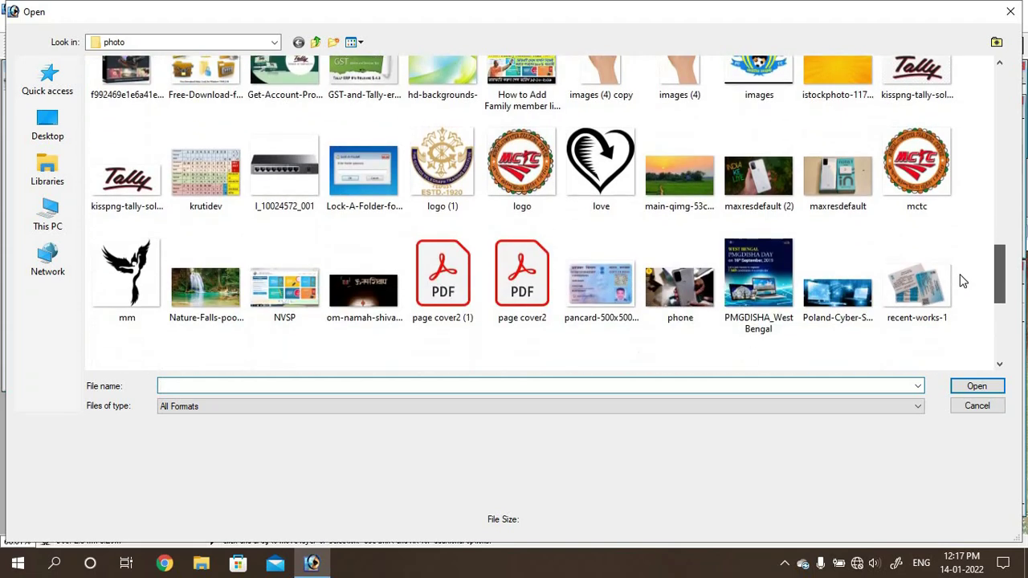
double_click(703, 184)
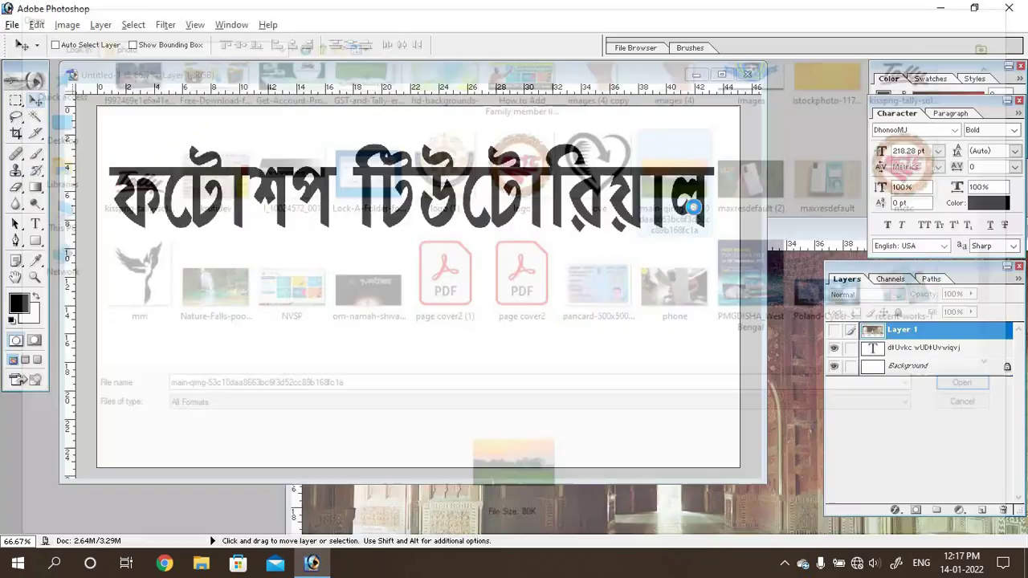
Drag the field photo into Untitled-1 as Layer 2, enlarged to cover the title
mouse_move(587, 262)
mouse_down()
mouse_move(608, 233)
mouse_move(304, 232)
mouse_move(296, 220)
mouse_up()
key(ctrl+t)
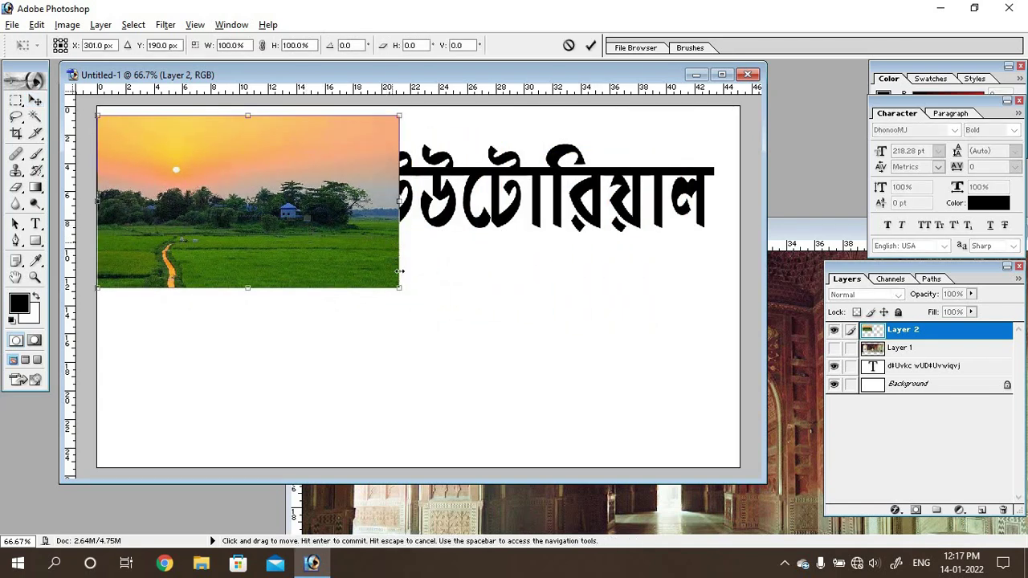
drag(399, 287, 657, 321)
drag(717, 342, 711, 376)
key(Return)
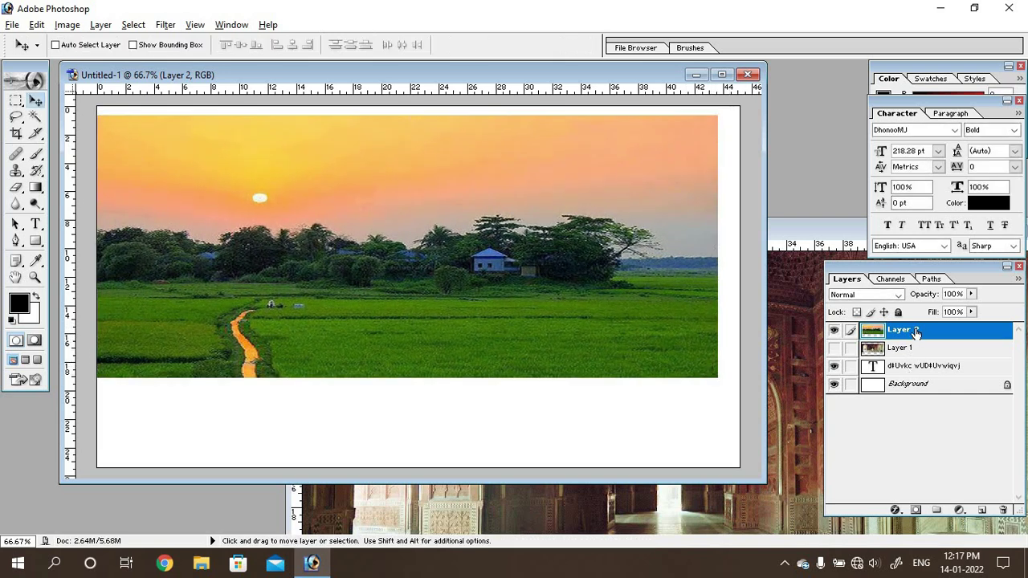
Move Layer 2 below Layer 1, clip it to the text, and shift it to show green field
drag(916, 332, 914, 365)
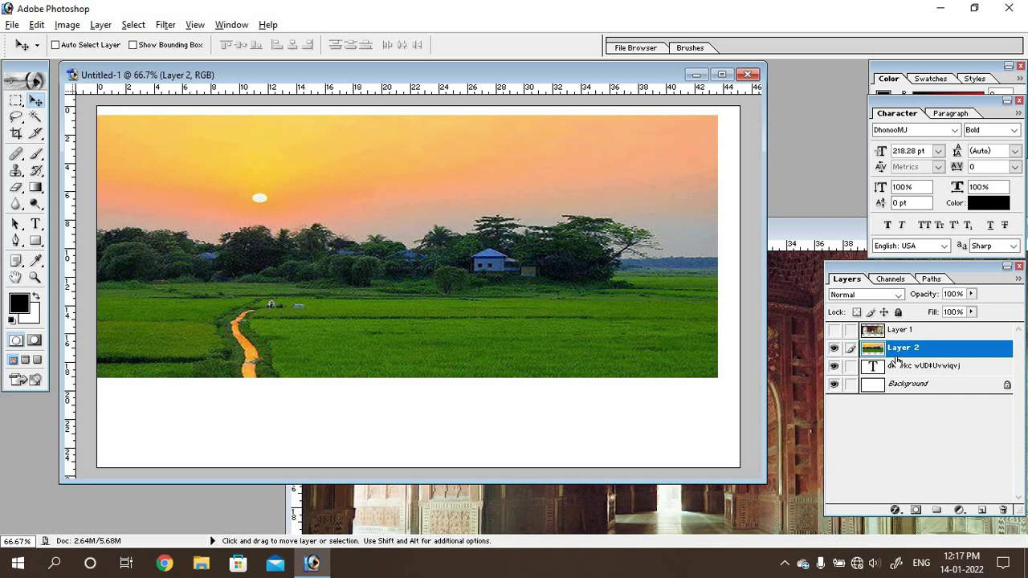
key(alt)
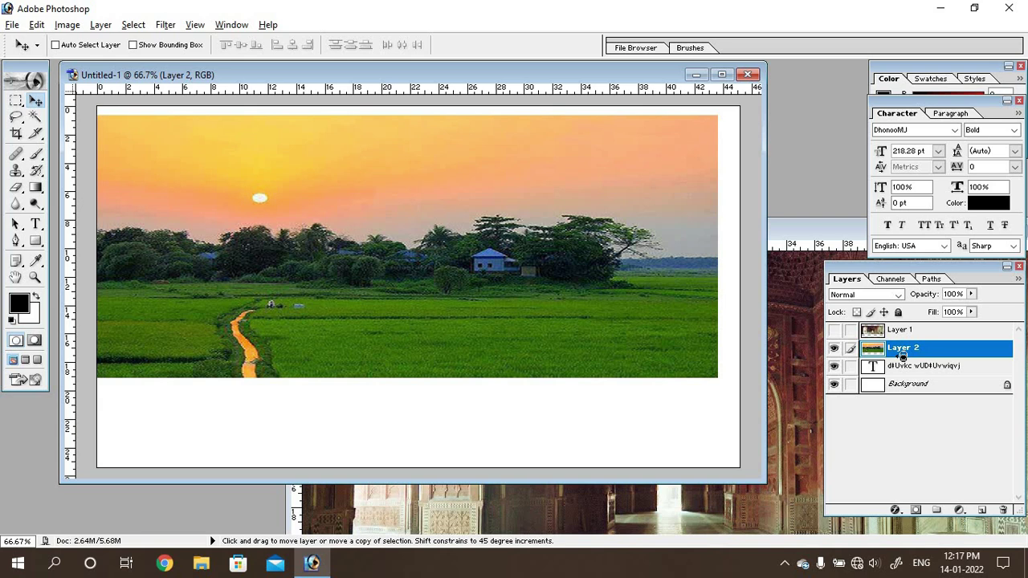
alt+click(903, 356)
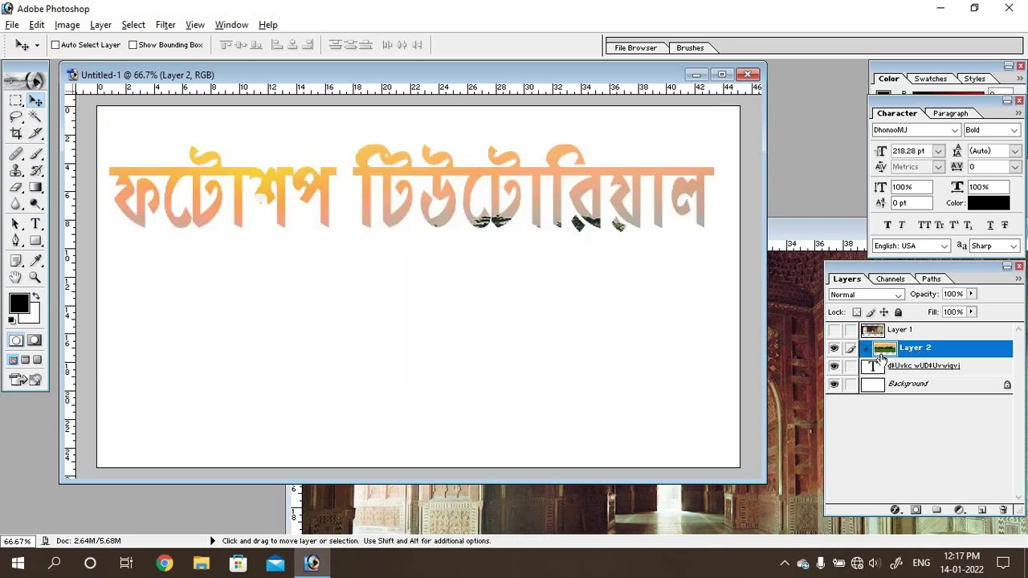
mouse_move(470, 262)
mouse_down()
mouse_move(463, 193)
mouse_move(435, 196)
mouse_move(426, 241)
mouse_up()
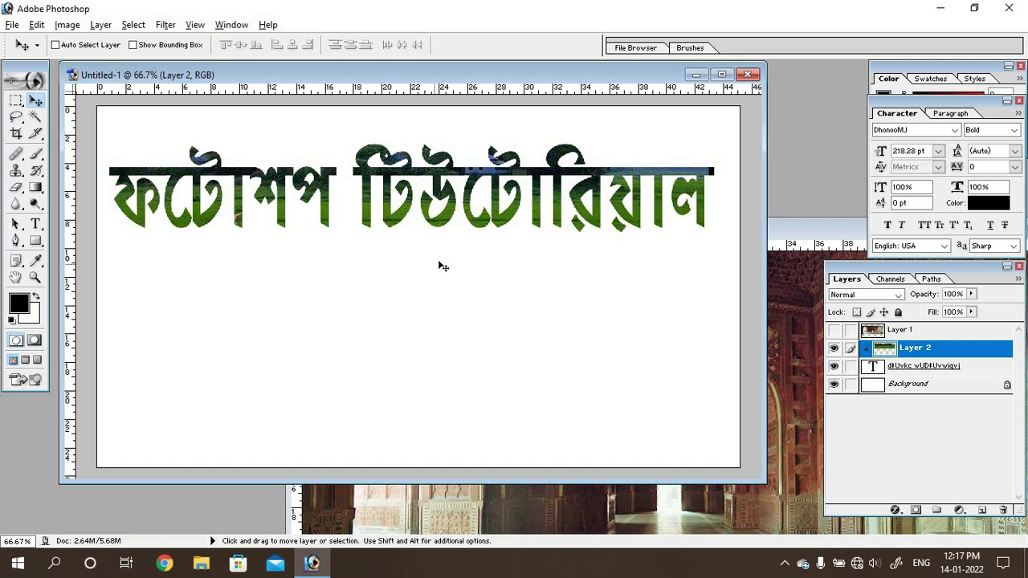
click(966, 369)
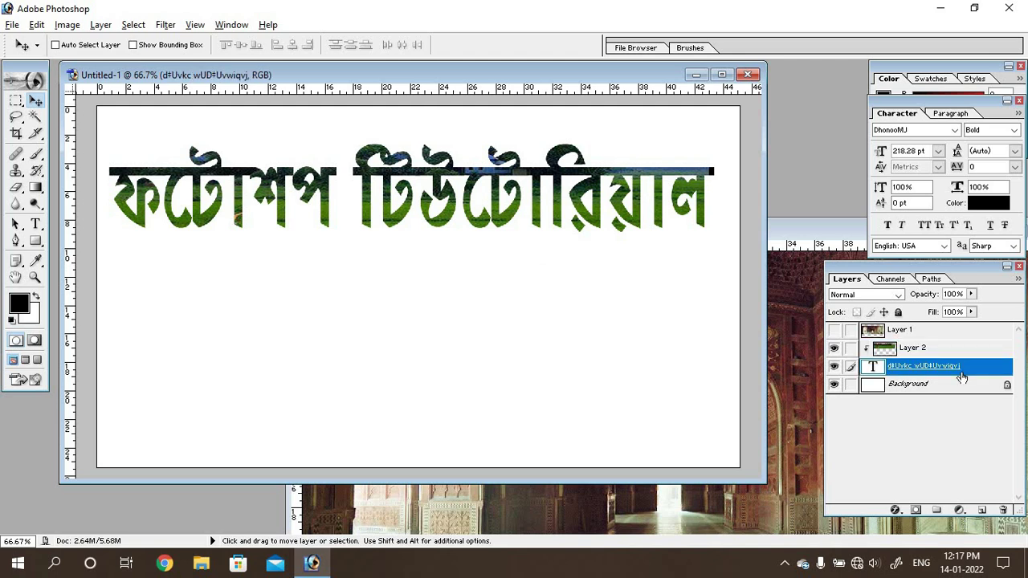
Add a red FF0000 drop shadow to the title and widen its spread slightly
click(896, 510)
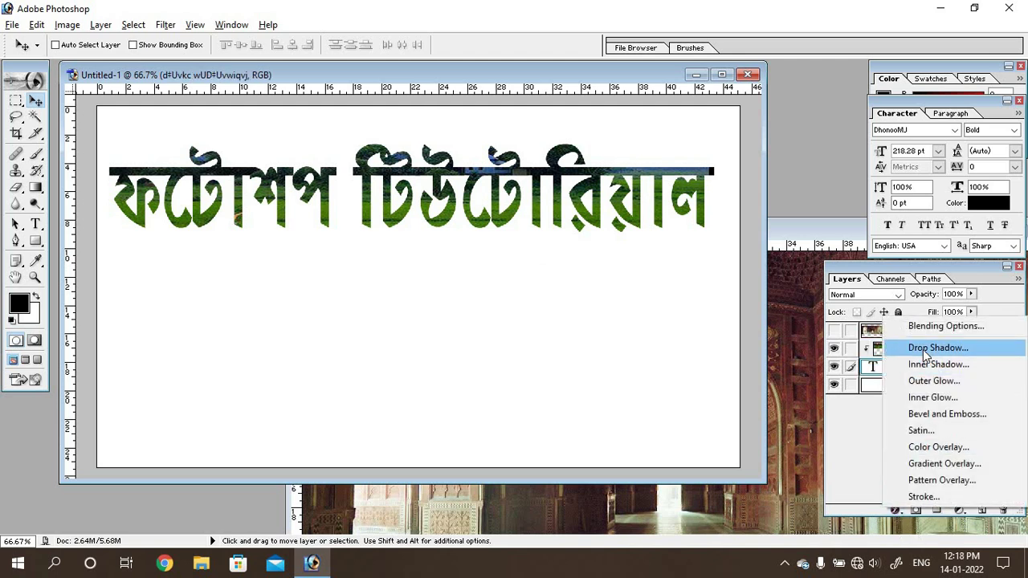
click(928, 353)
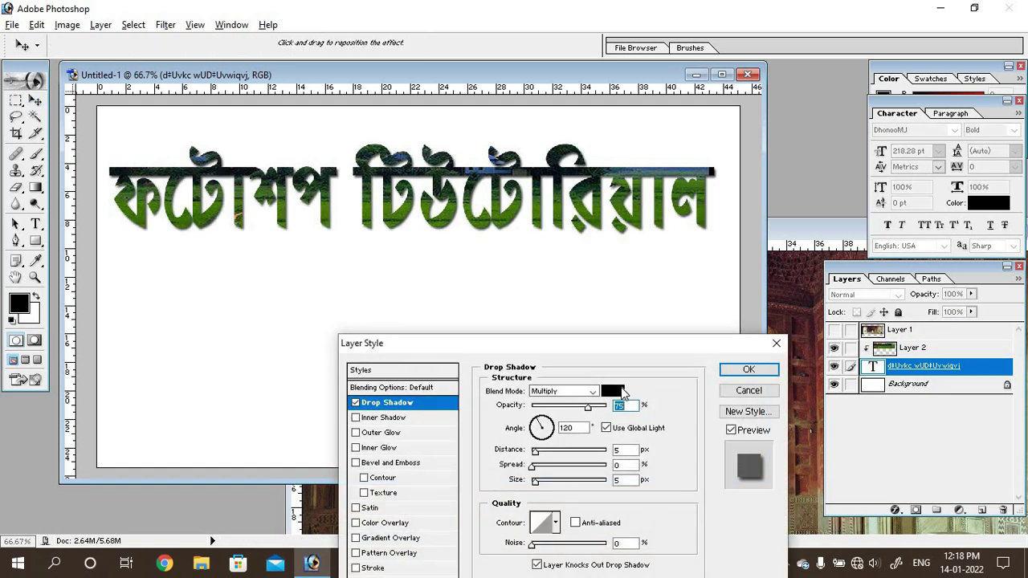
click(612, 391)
click(310, 298)
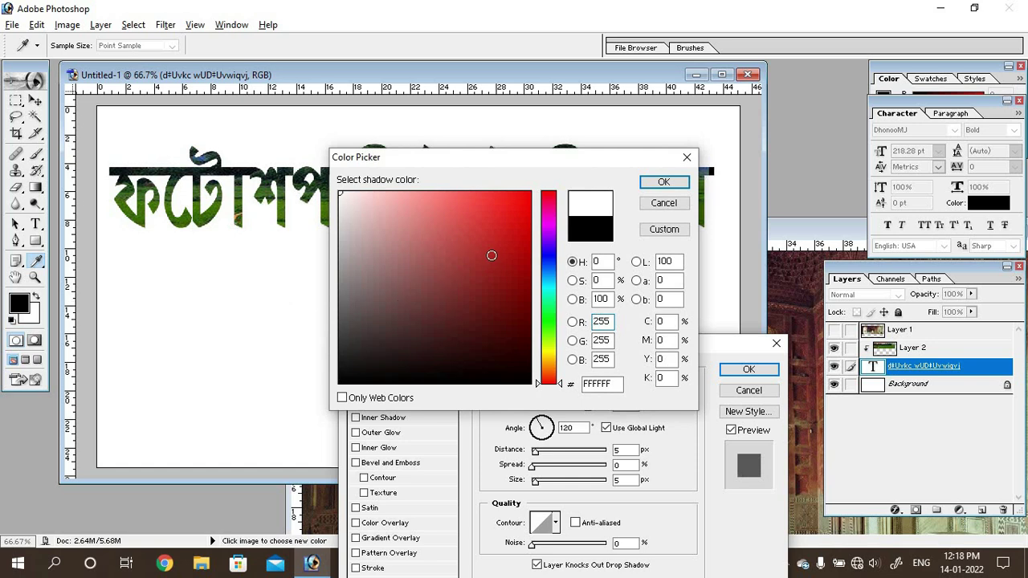
drag(526, 211, 531, 191)
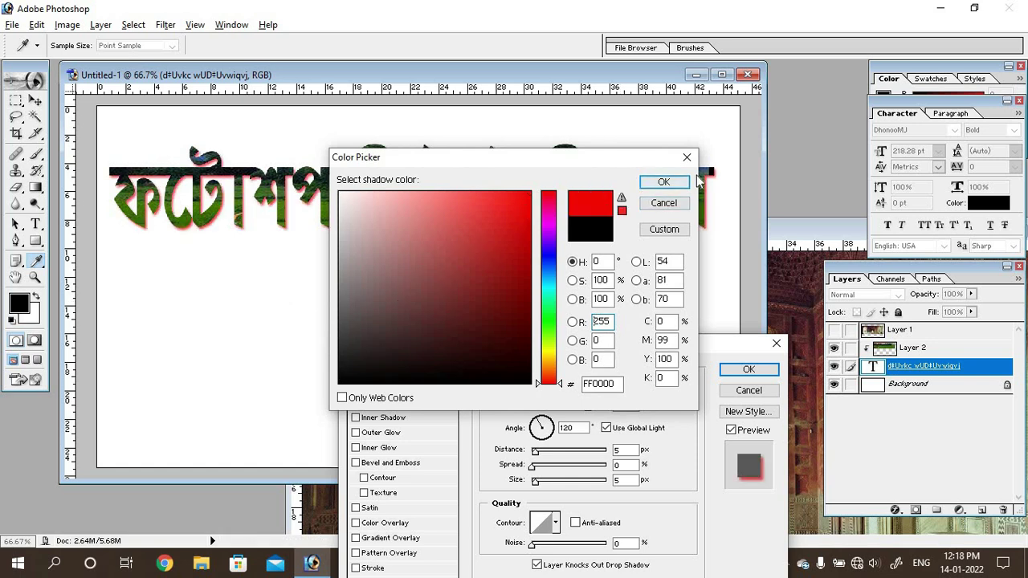
click(666, 182)
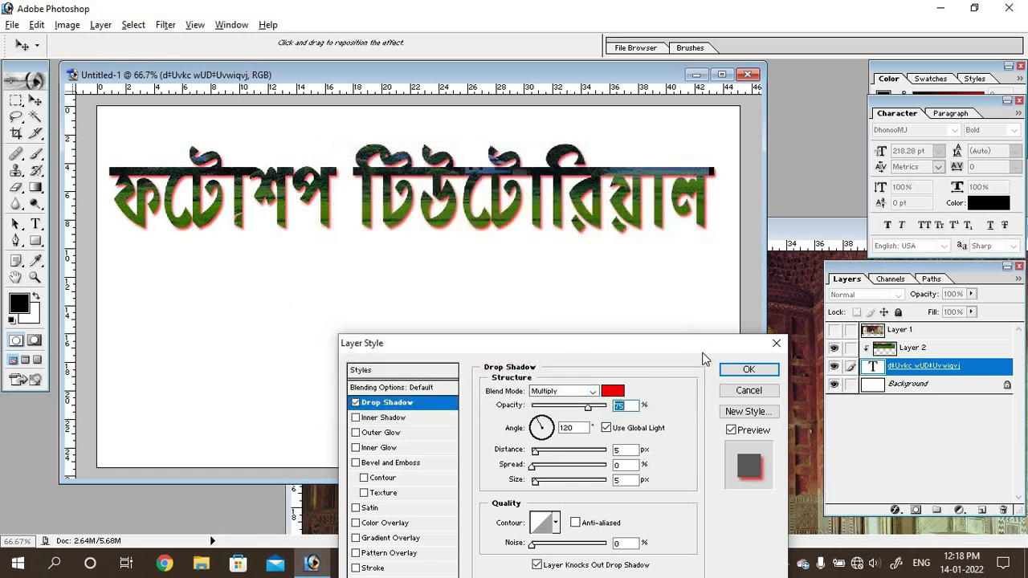
drag(676, 347, 756, 295)
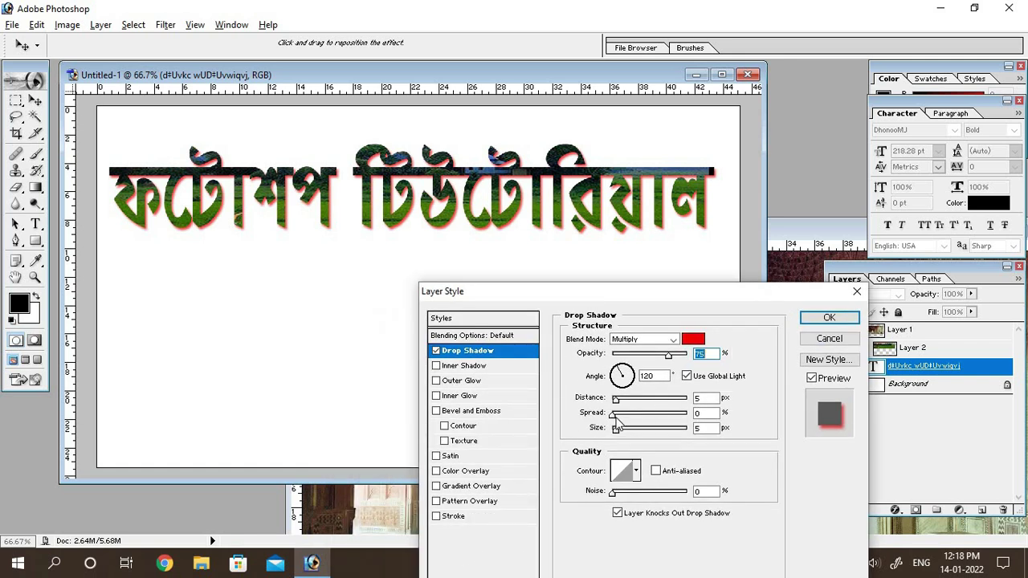
mouse_move(614, 417)
mouse_down()
mouse_move(619, 430)
mouse_move(618, 415)
mouse_move(631, 421)
mouse_up()
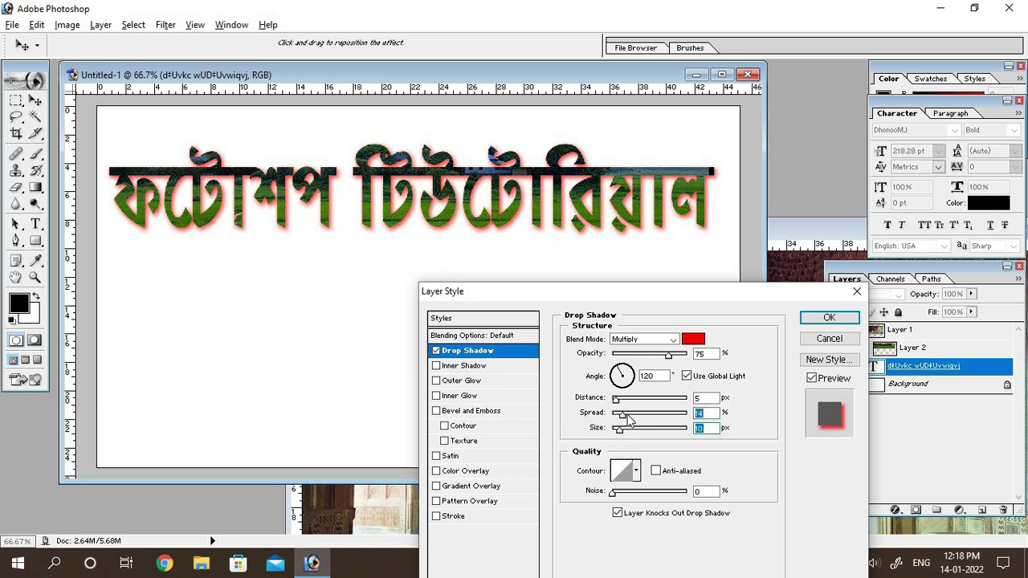